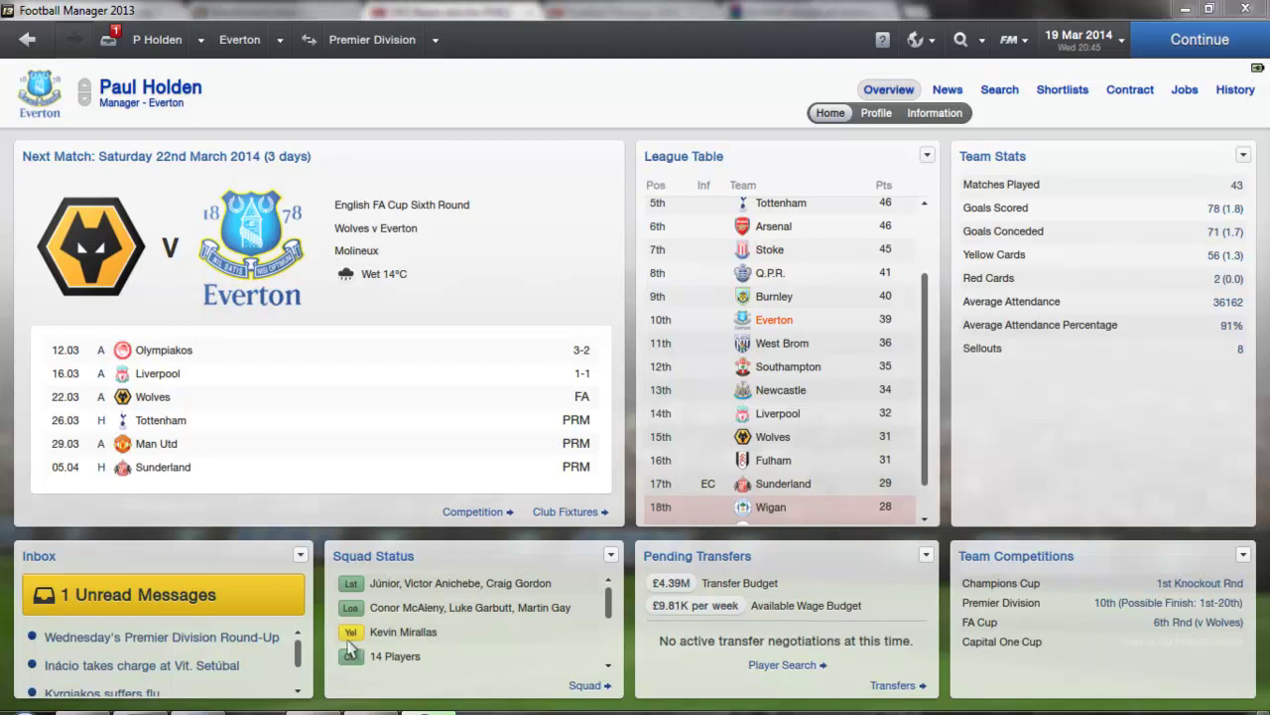
Locate the Skins folder under Documents\Sports Interactive\Football Manager 2013, then show the WinRAR download page
mouse_move(315, 706)
click(316, 605)
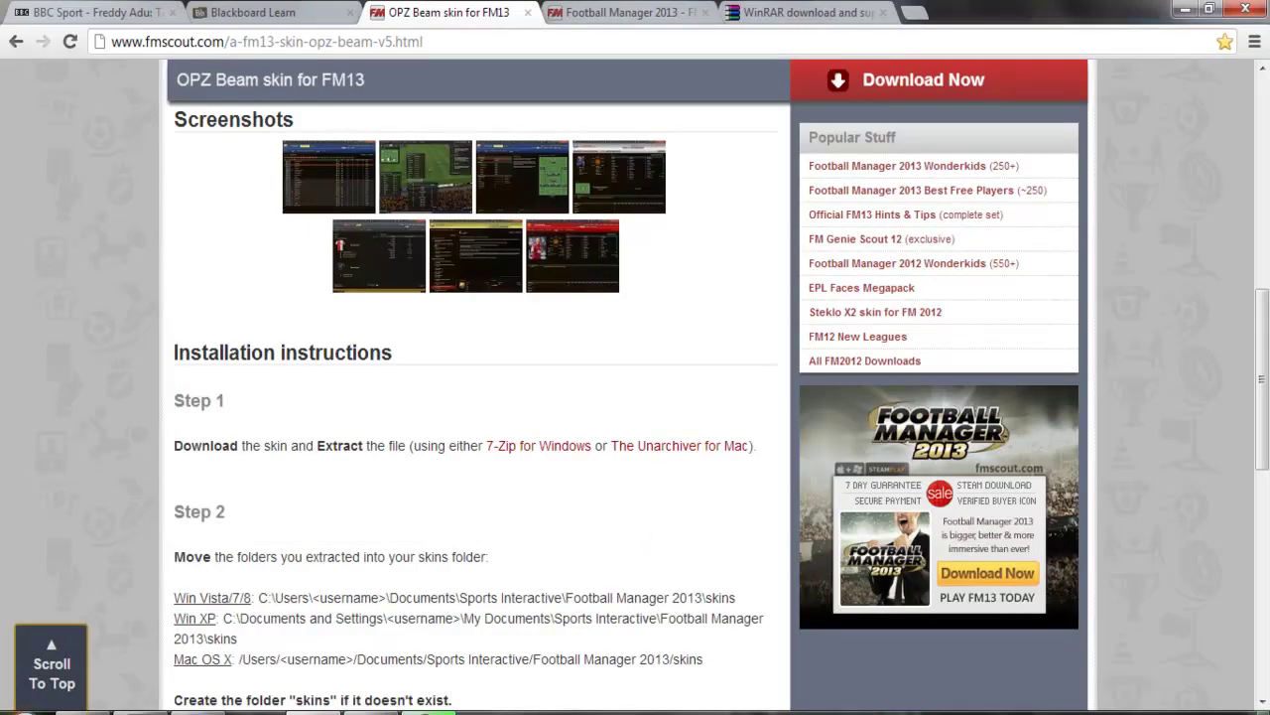
key(alt+Tab)
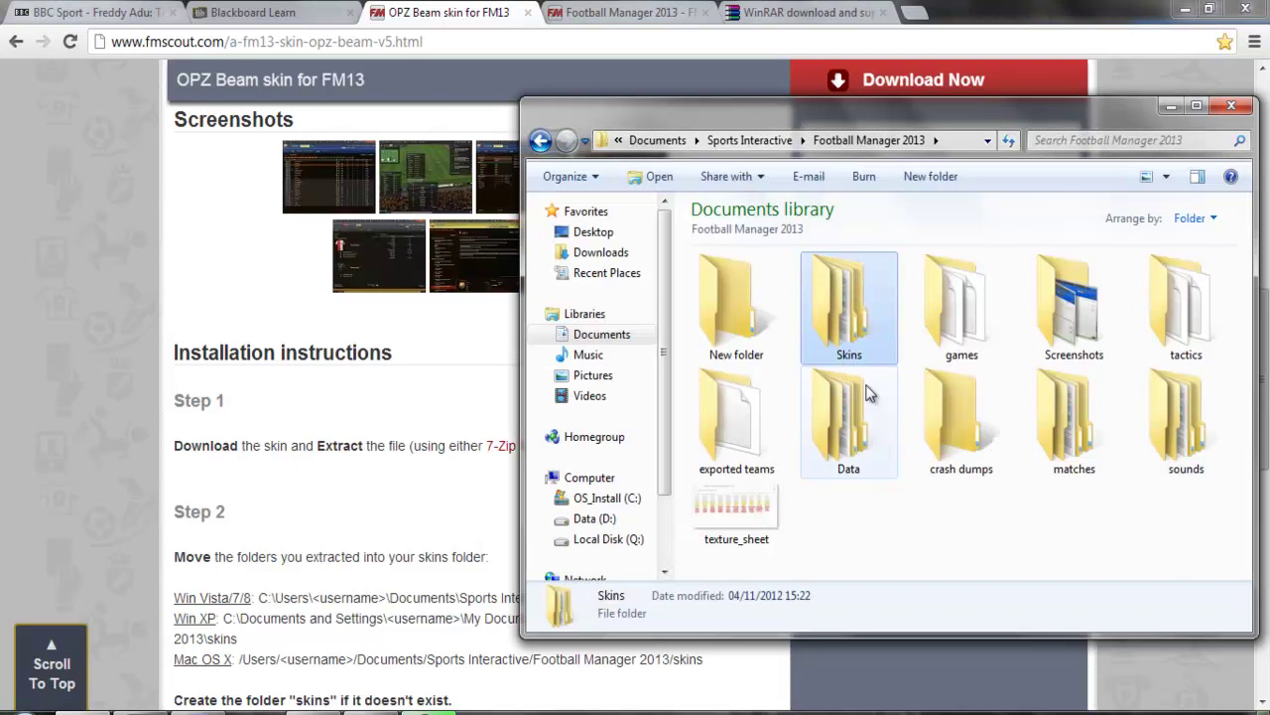
click(657, 140)
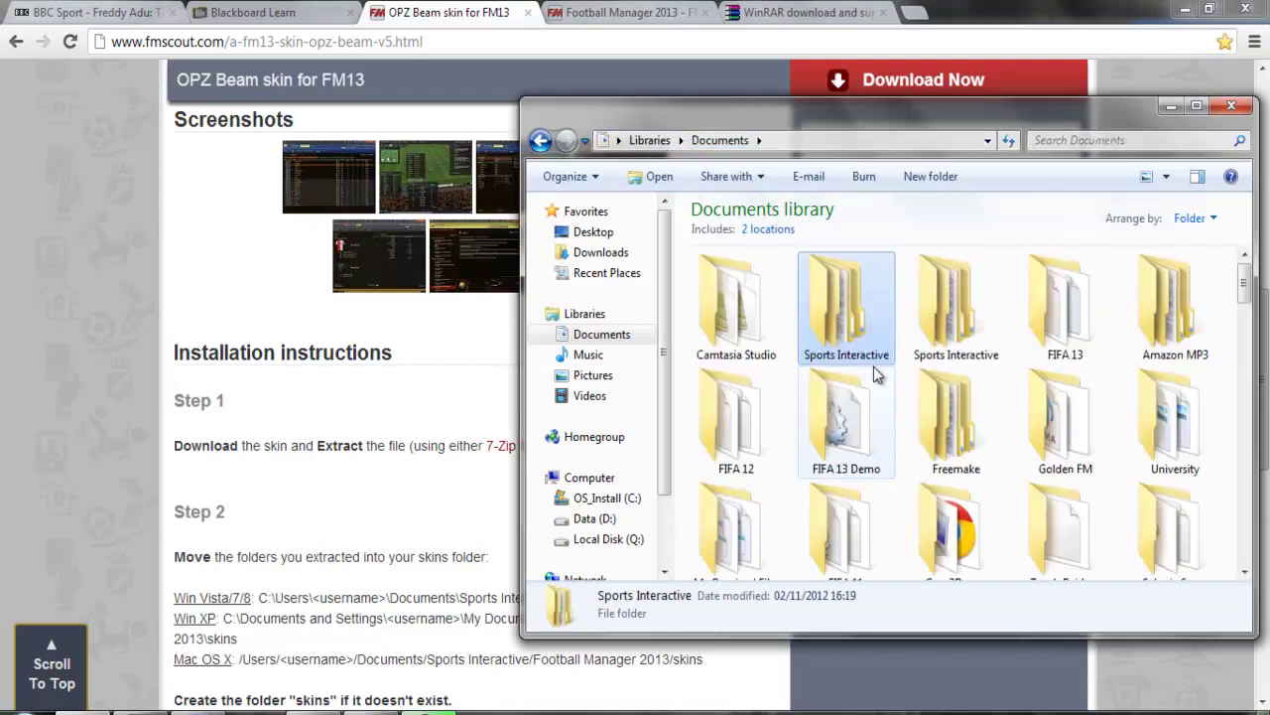
double_click(841, 307)
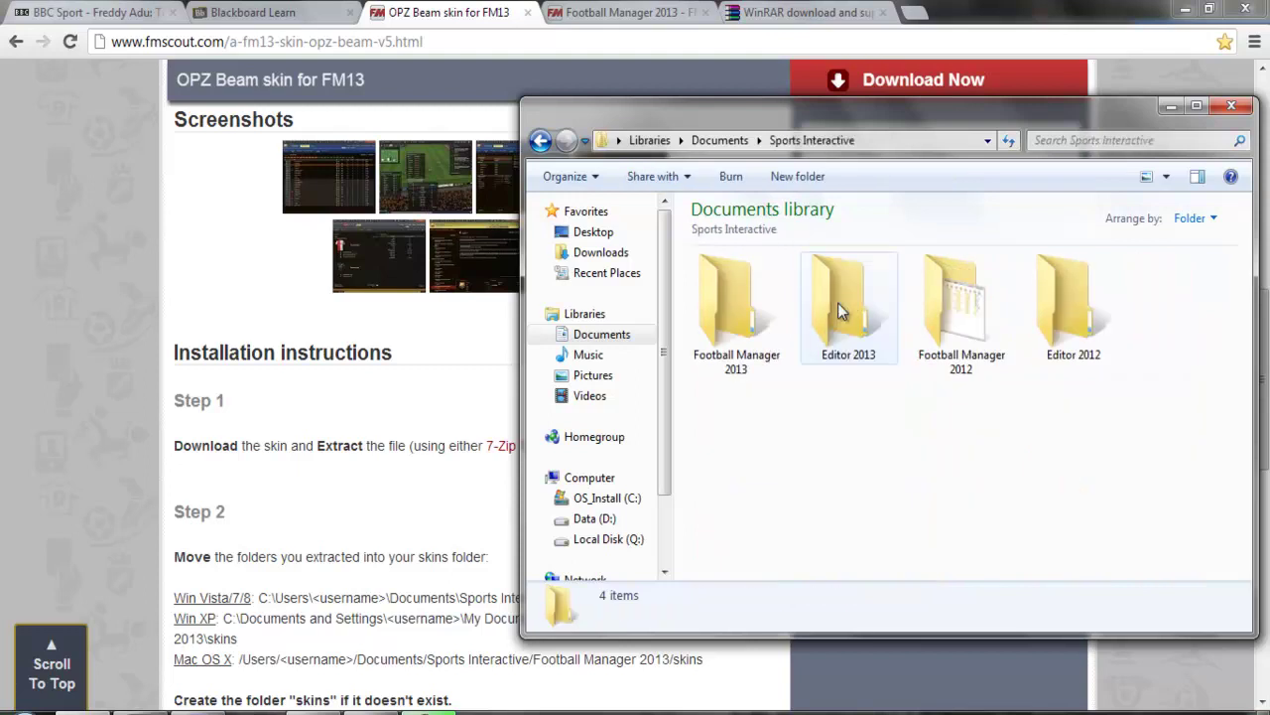
double_click(714, 353)
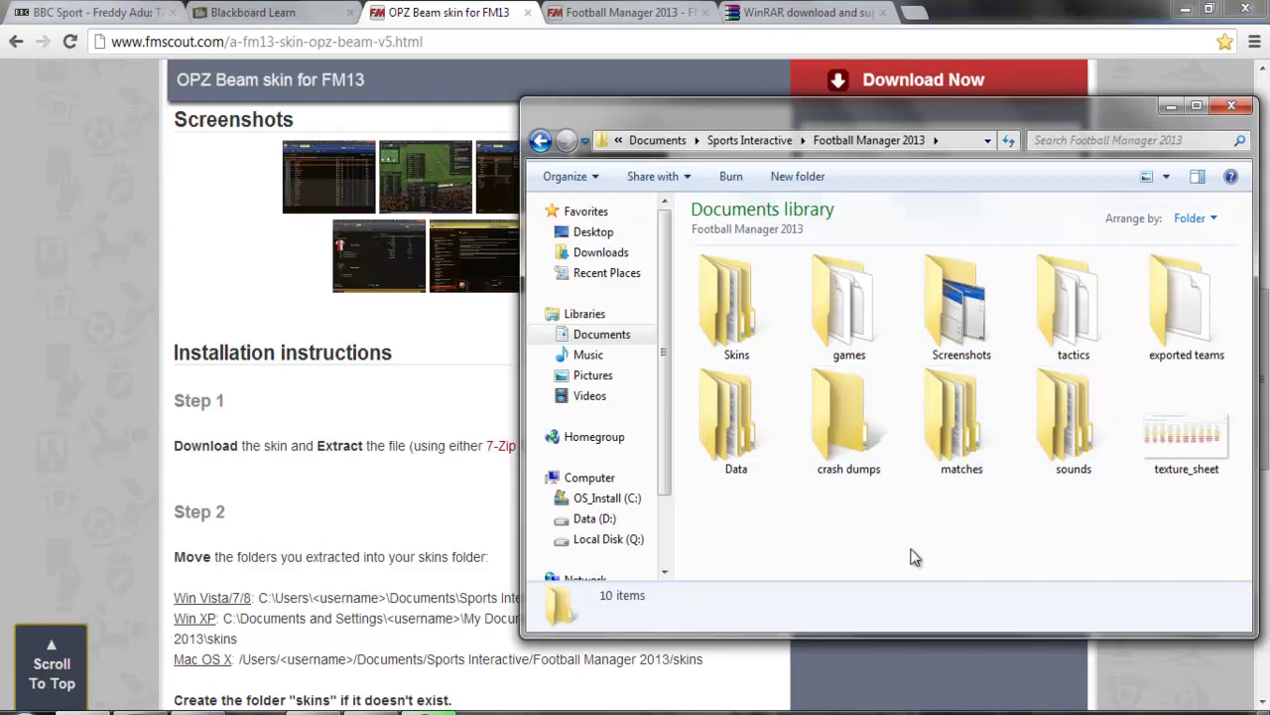
click(728, 296)
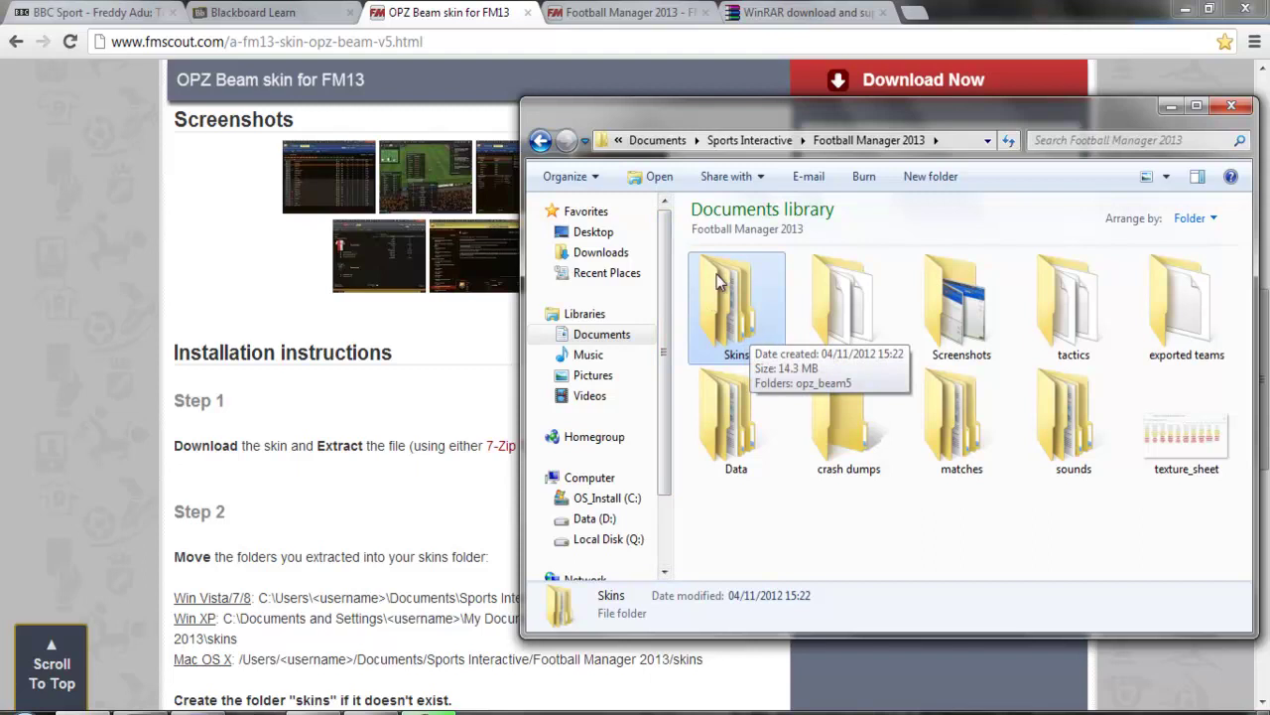
click(831, 10)
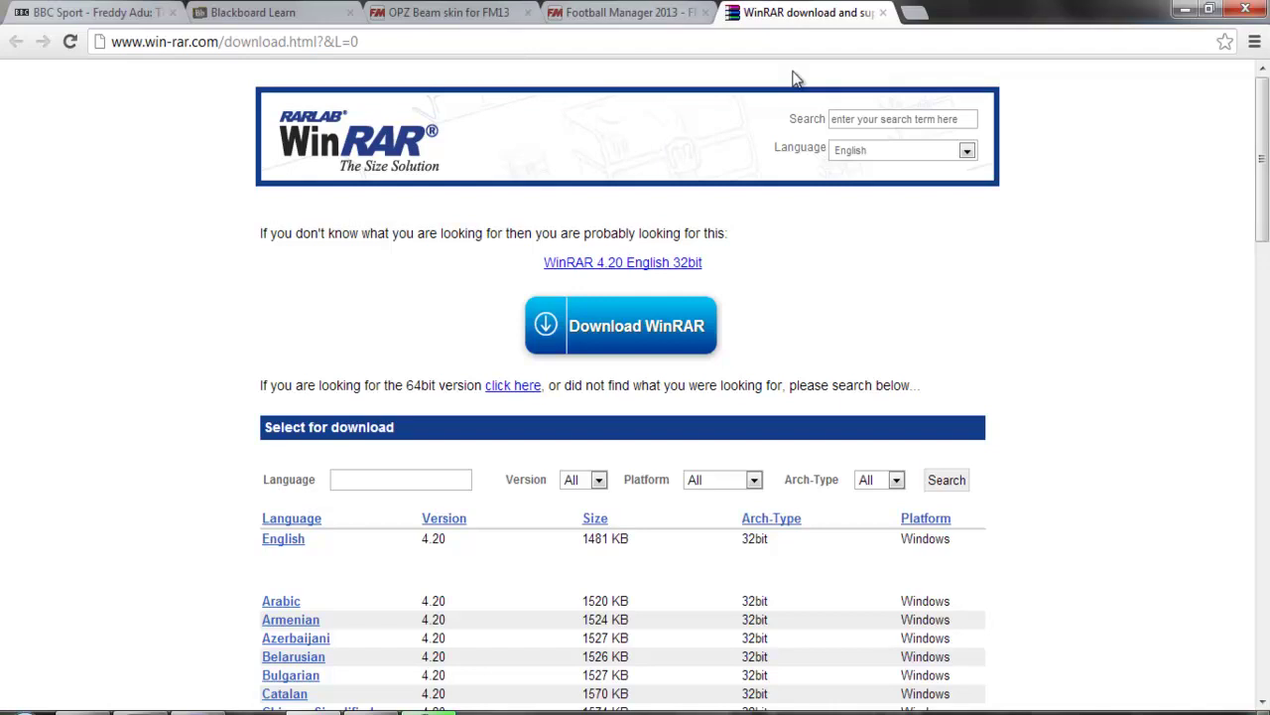
Bring up the fmscout.com home page from the 'Football Manager 2013' tab
click(663, 14)
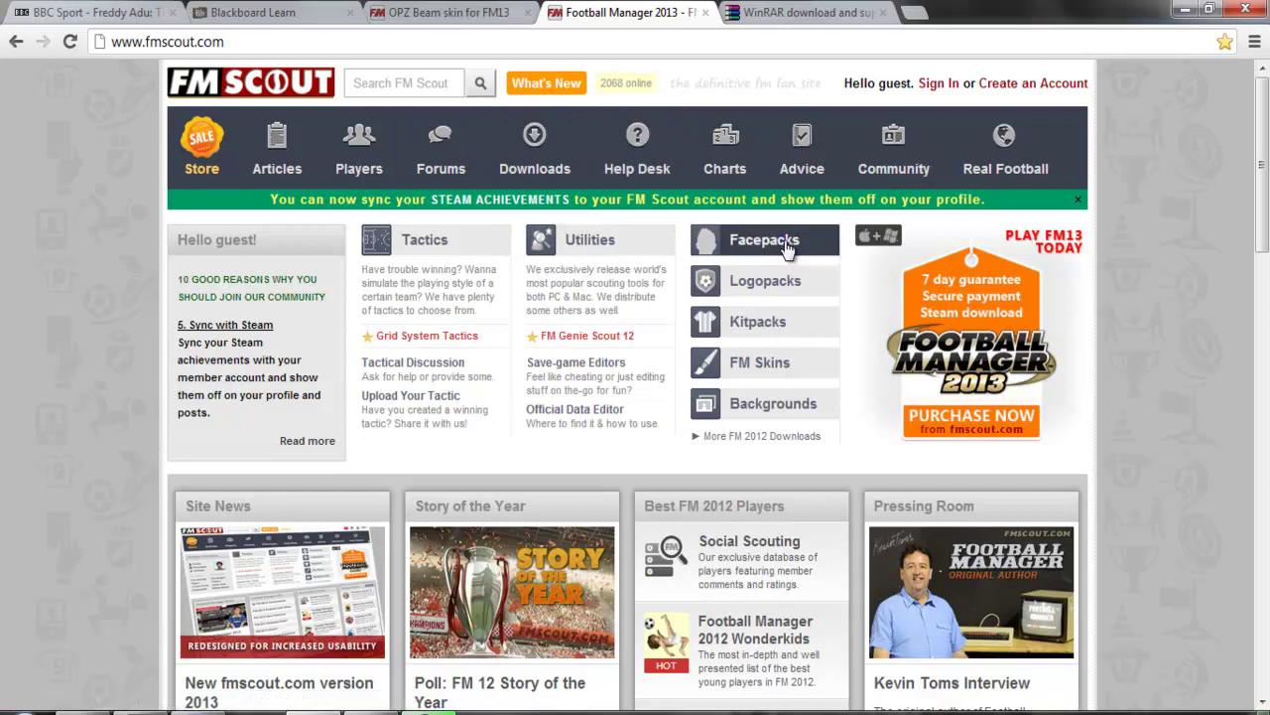
Browse FM Scout's FM Skins listing, then return to the 'OPZ Beam skin for FM13' page
click(773, 372)
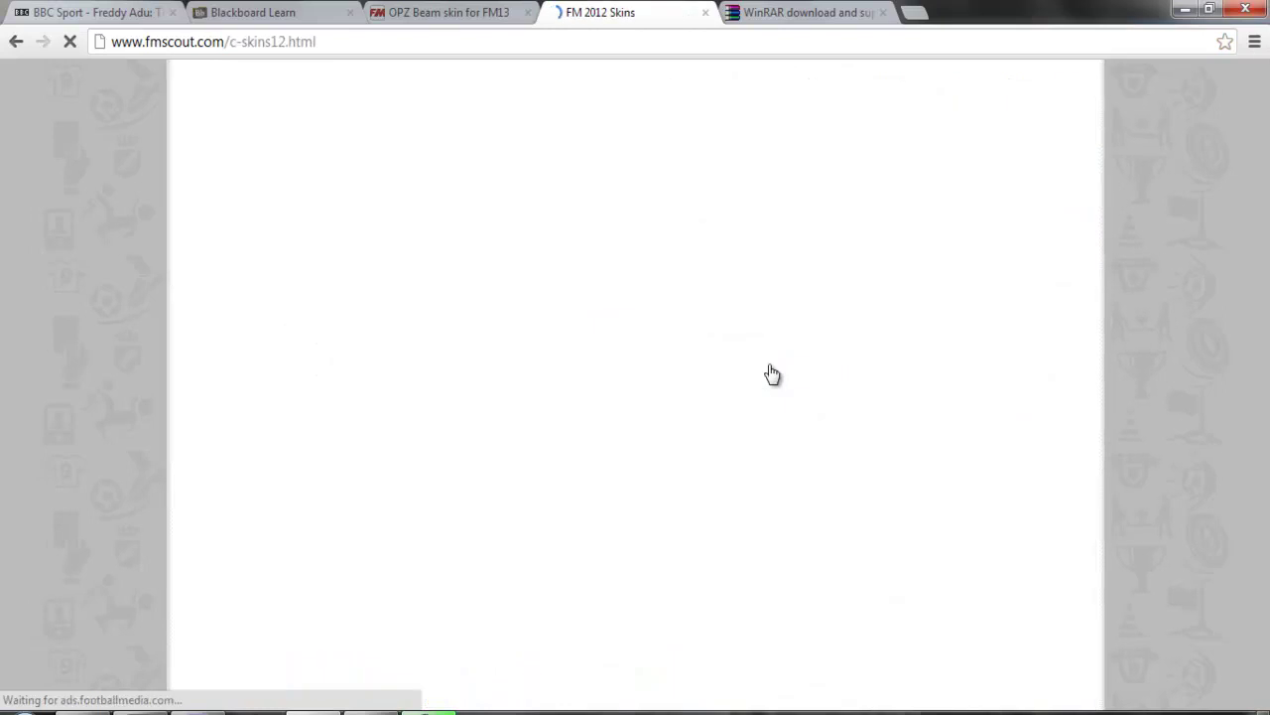
drag(1266, 91, 1156, 105)
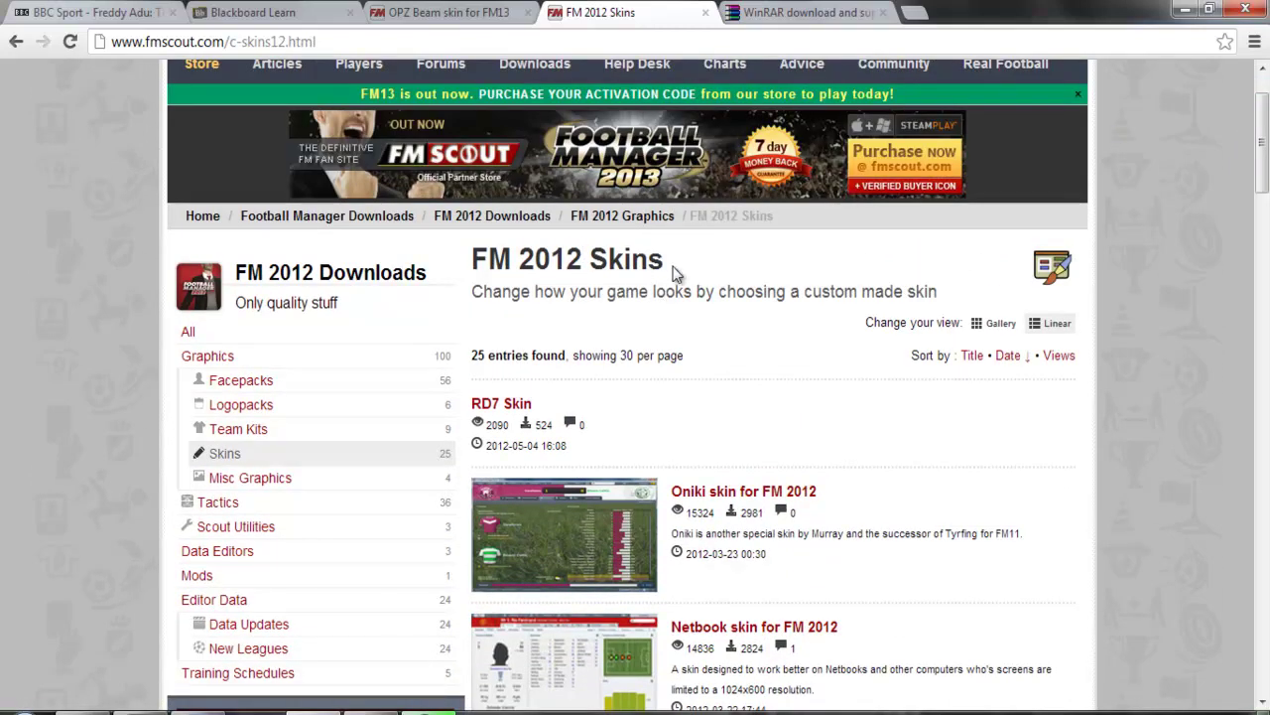
click(444, 8)
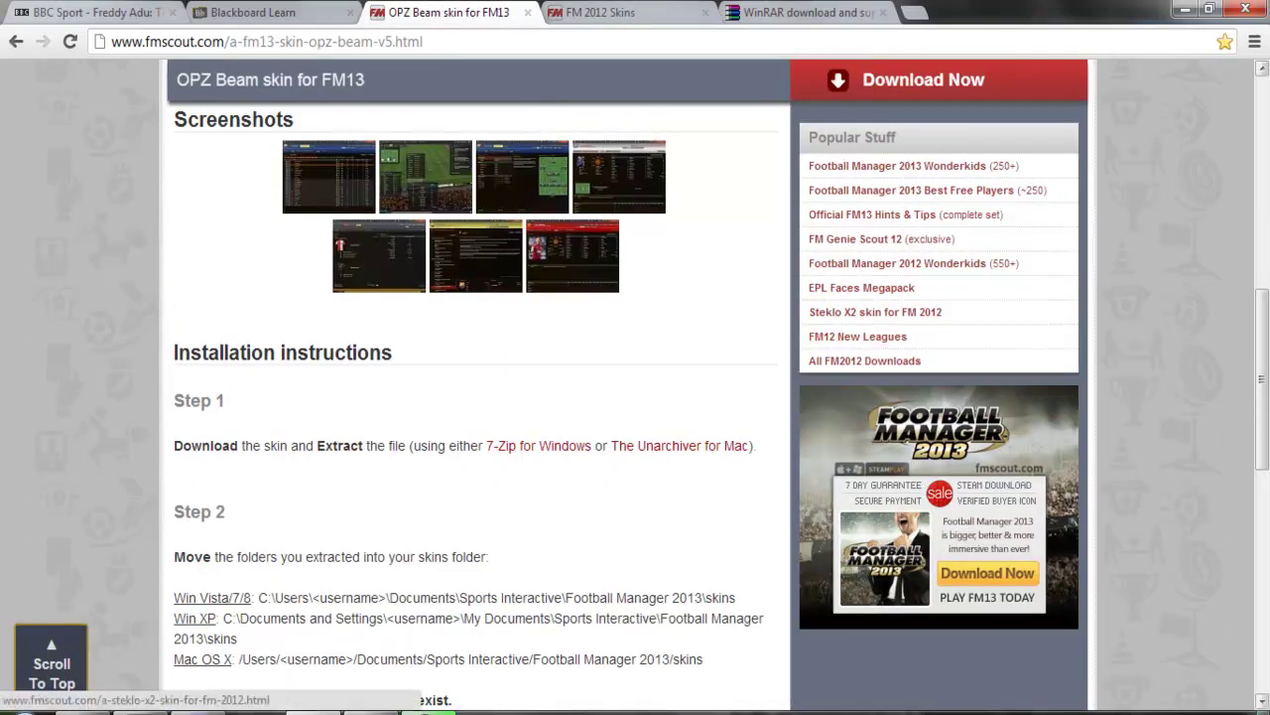
Read through the OPZ Beam skin page and its installation steps, then bring up opz_beam5.rar in WinRAR
drag(1262, 357, 1262, 186)
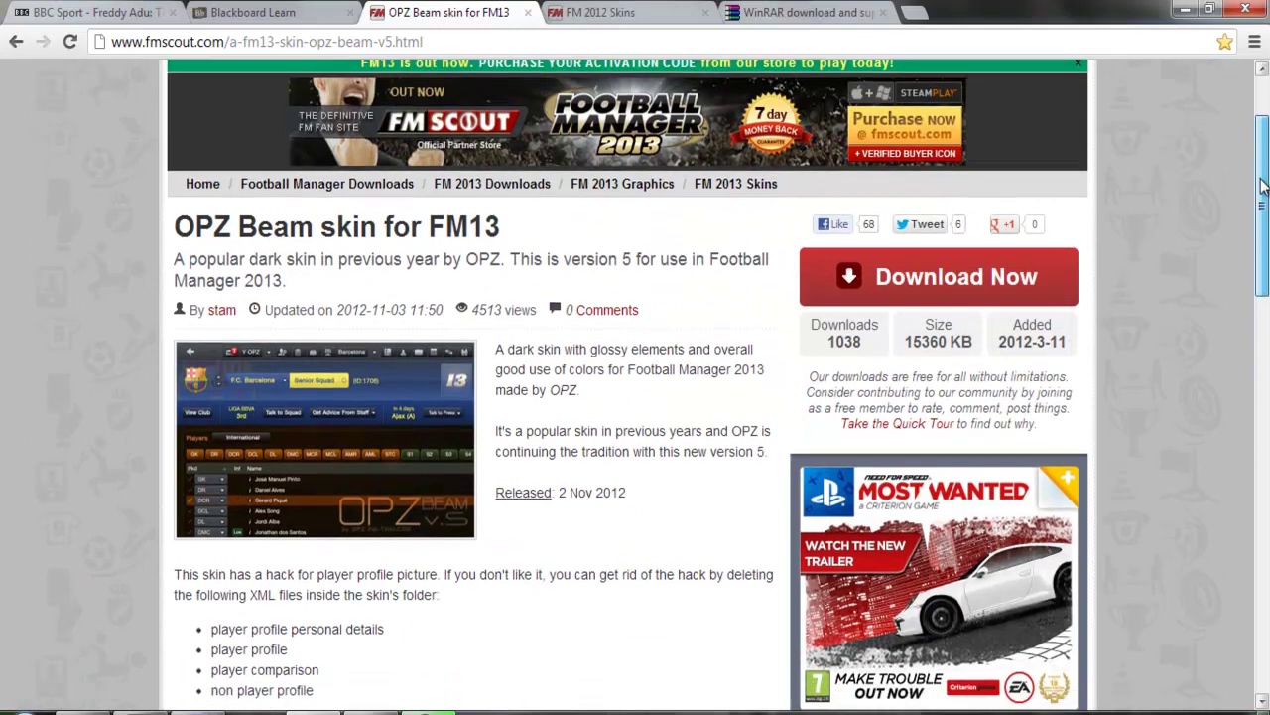
scroll(1262, 185, down, 1)
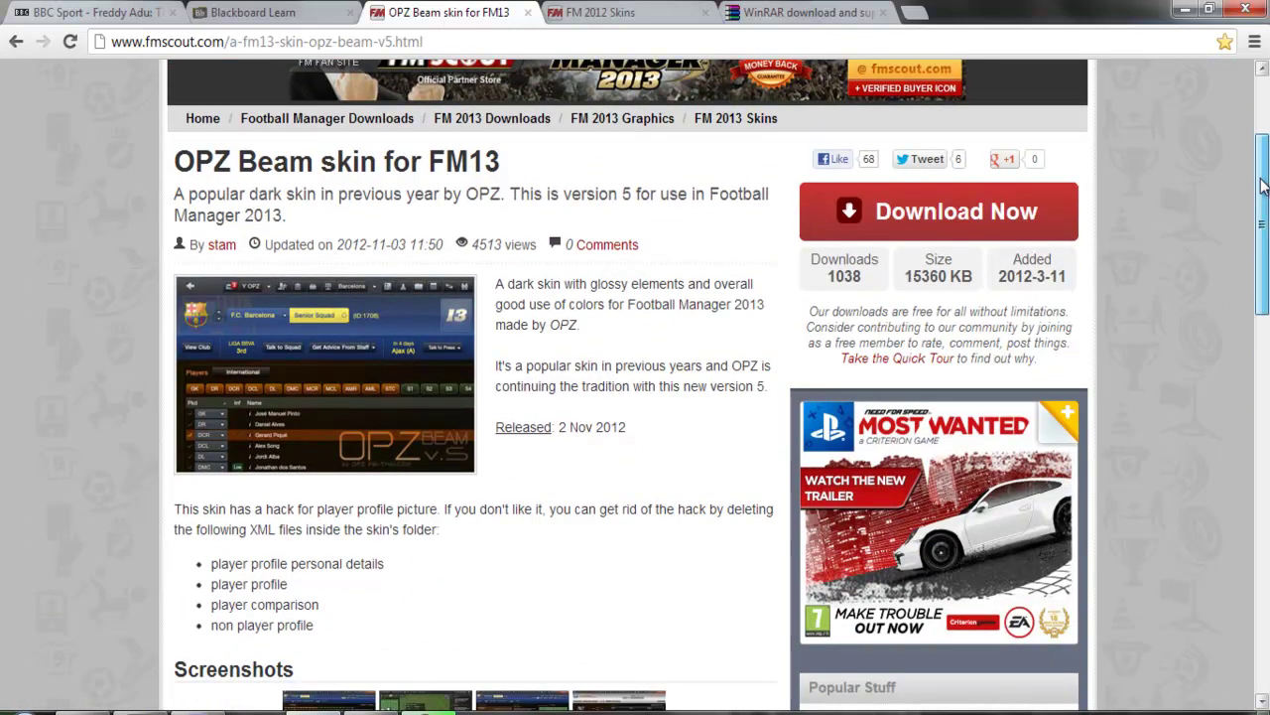
drag(1263, 186, 1264, 198)
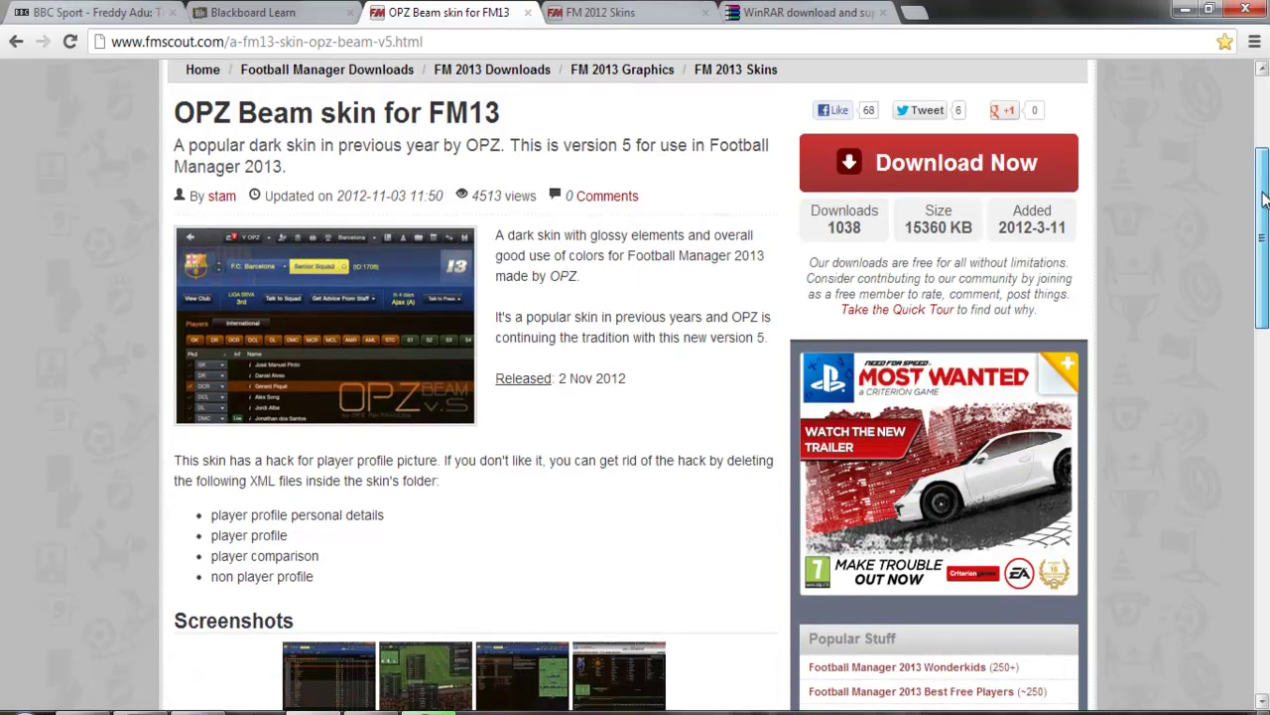
scroll(751, 129, down, 1)
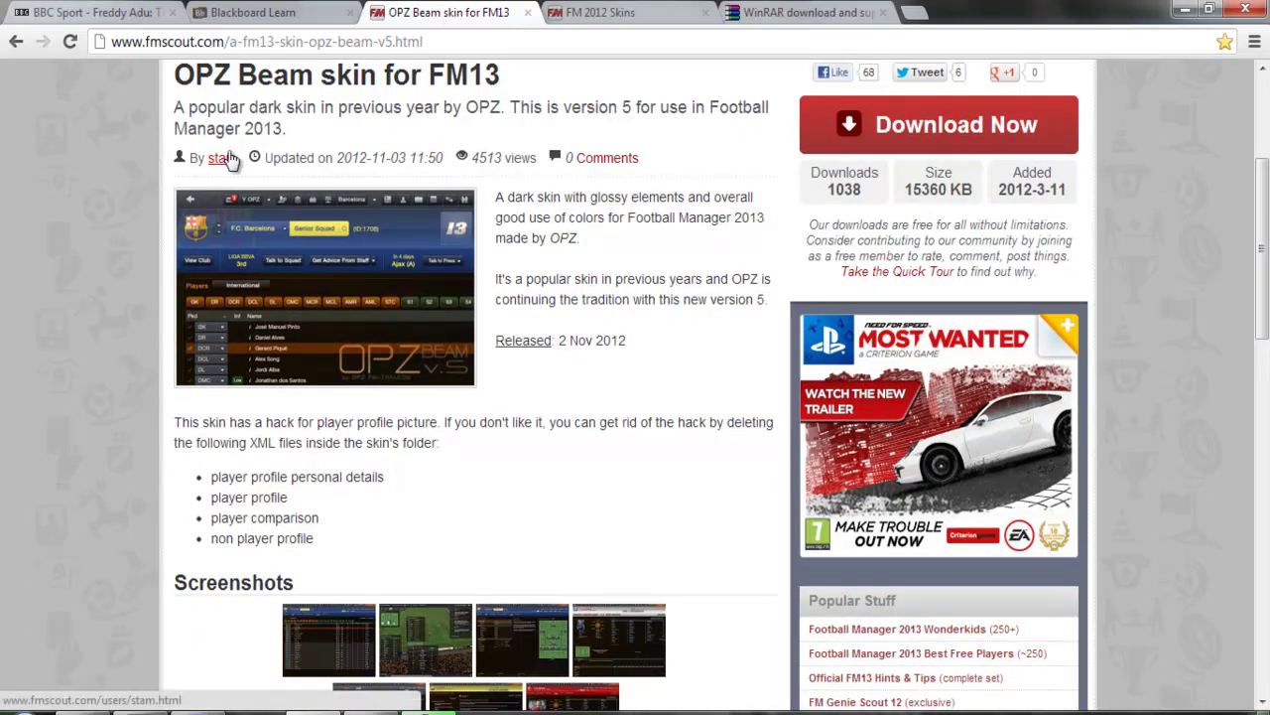
drag(1263, 222, 1265, 303)
scroll(1266, 302, down, 3)
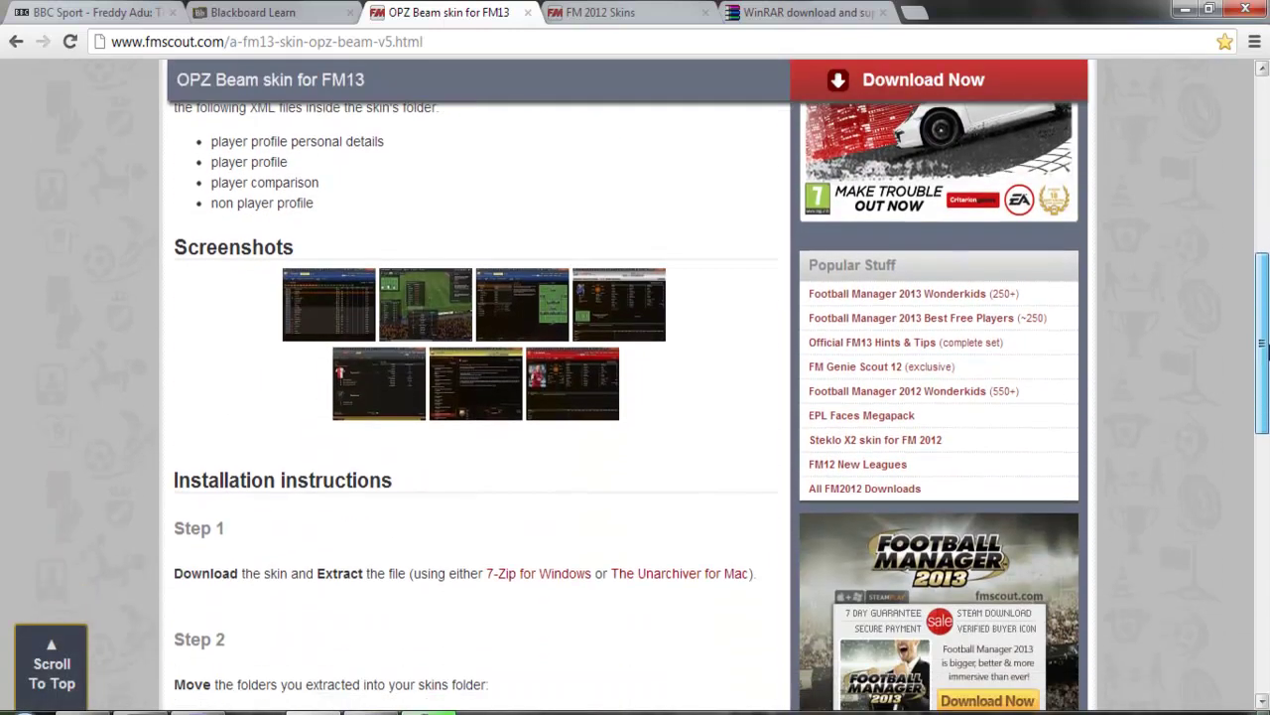
scroll(1266, 289, up, 6)
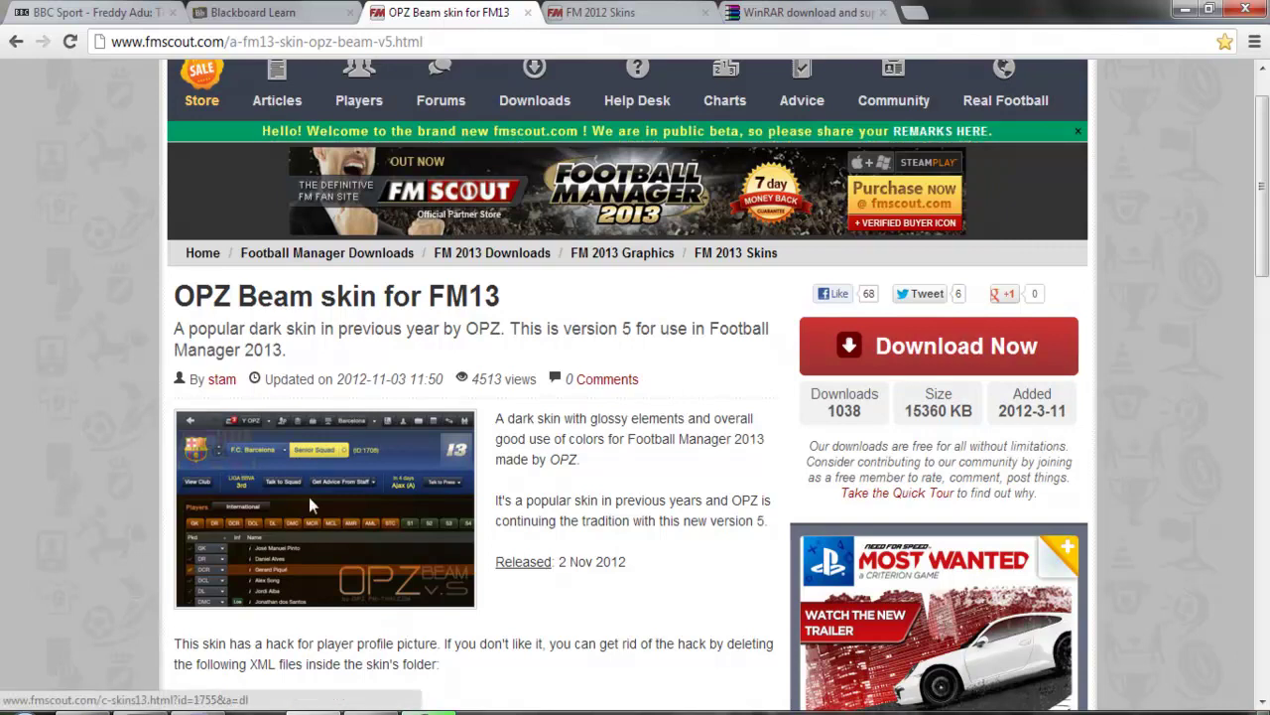
mouse_move(94, 710)
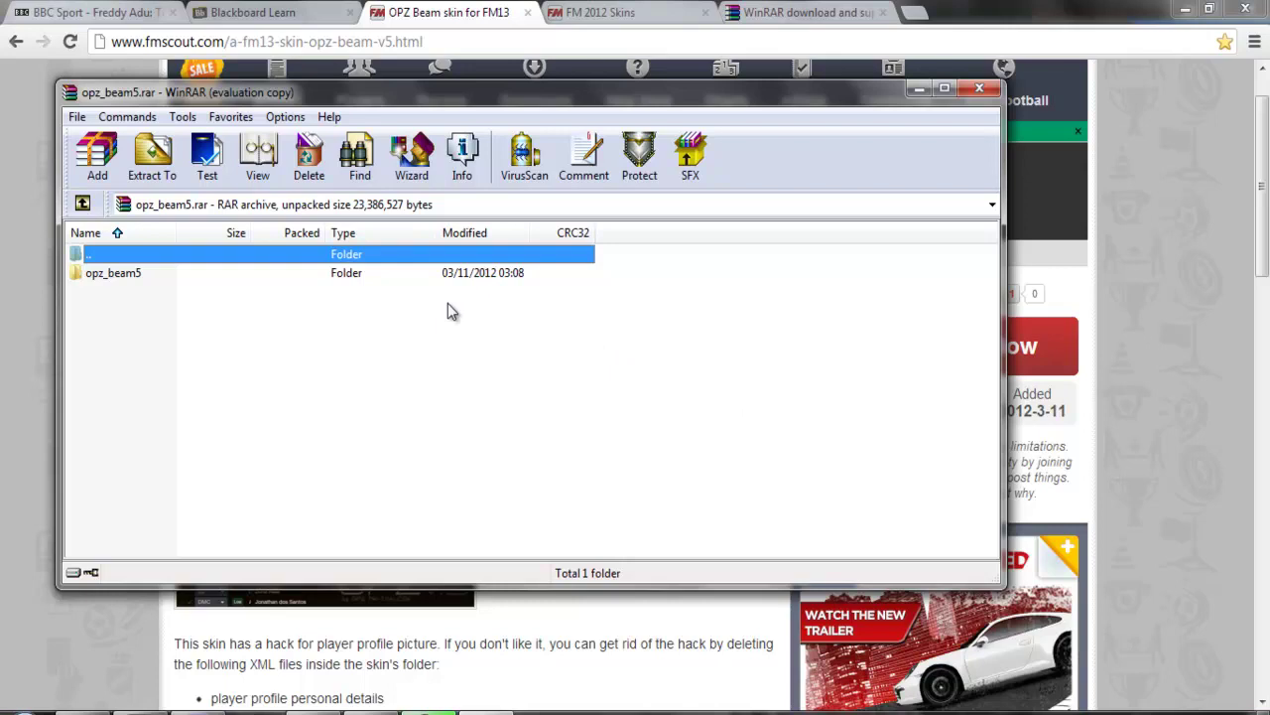
Extract the opz_beam5 folder into My Documents\Sports Interactive\Football Manager 2013\Skins
click(179, 276)
click(152, 169)
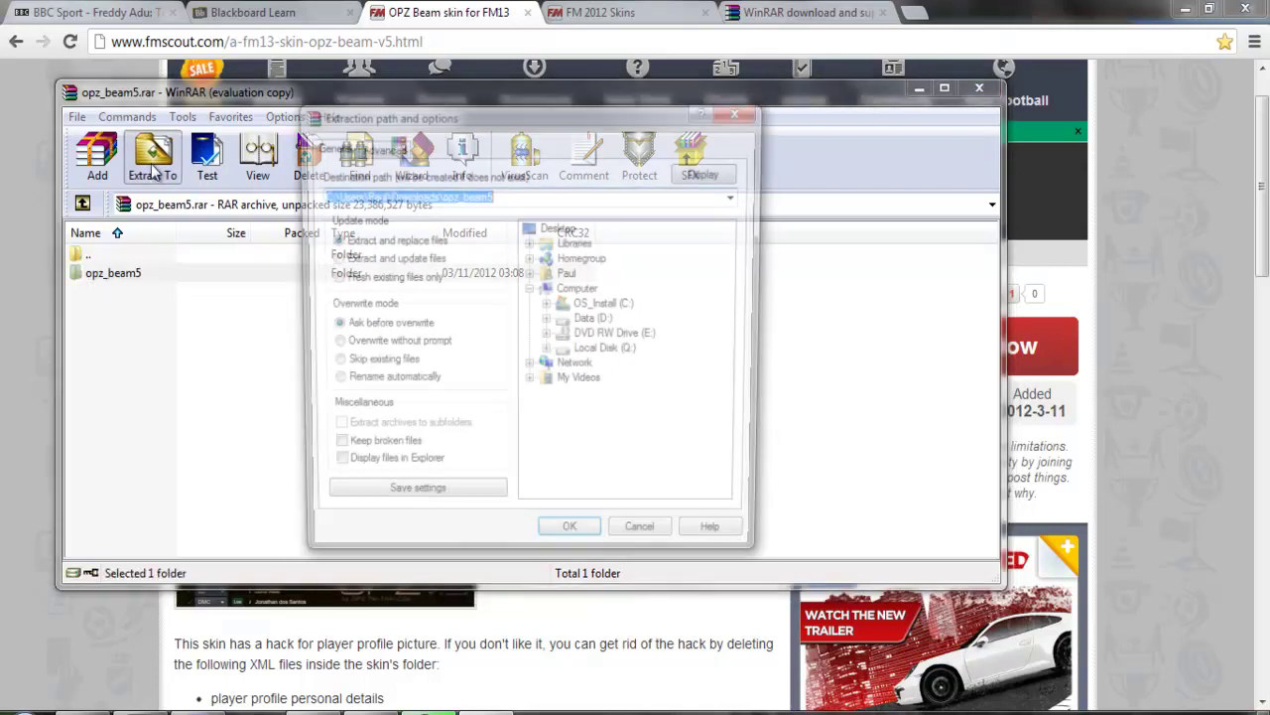
click(529, 274)
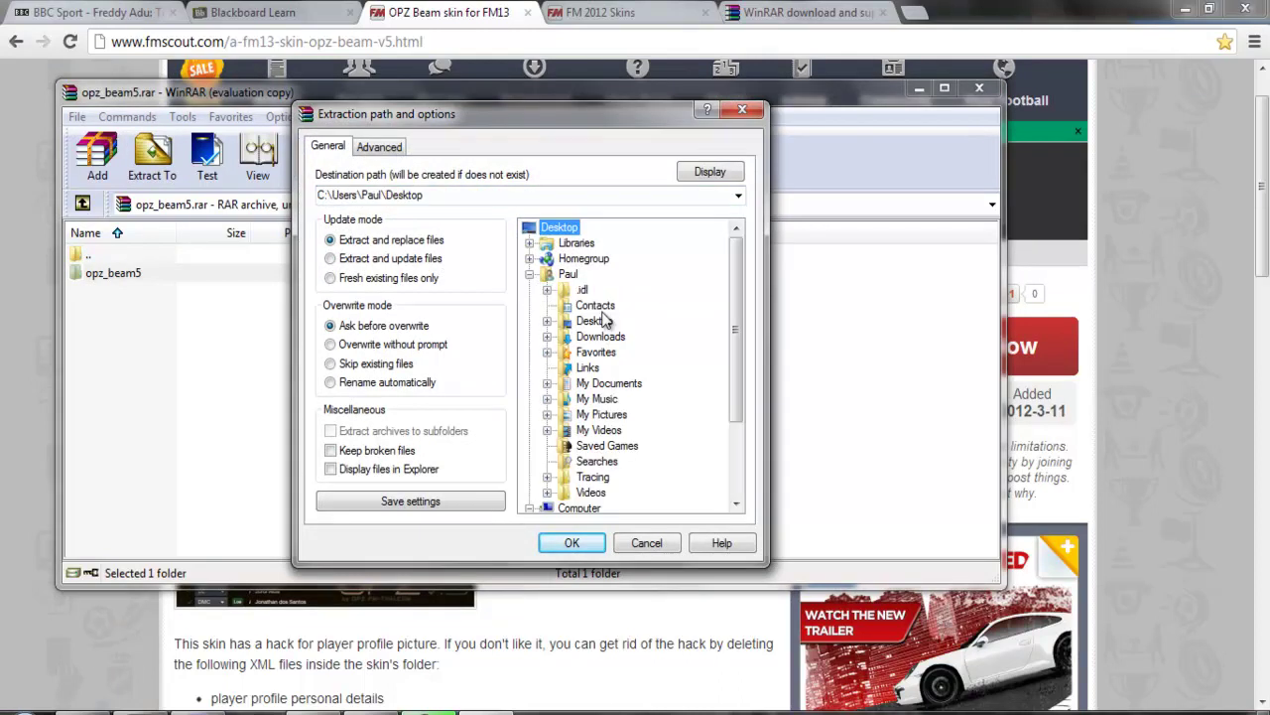
drag(735, 339, 734, 414)
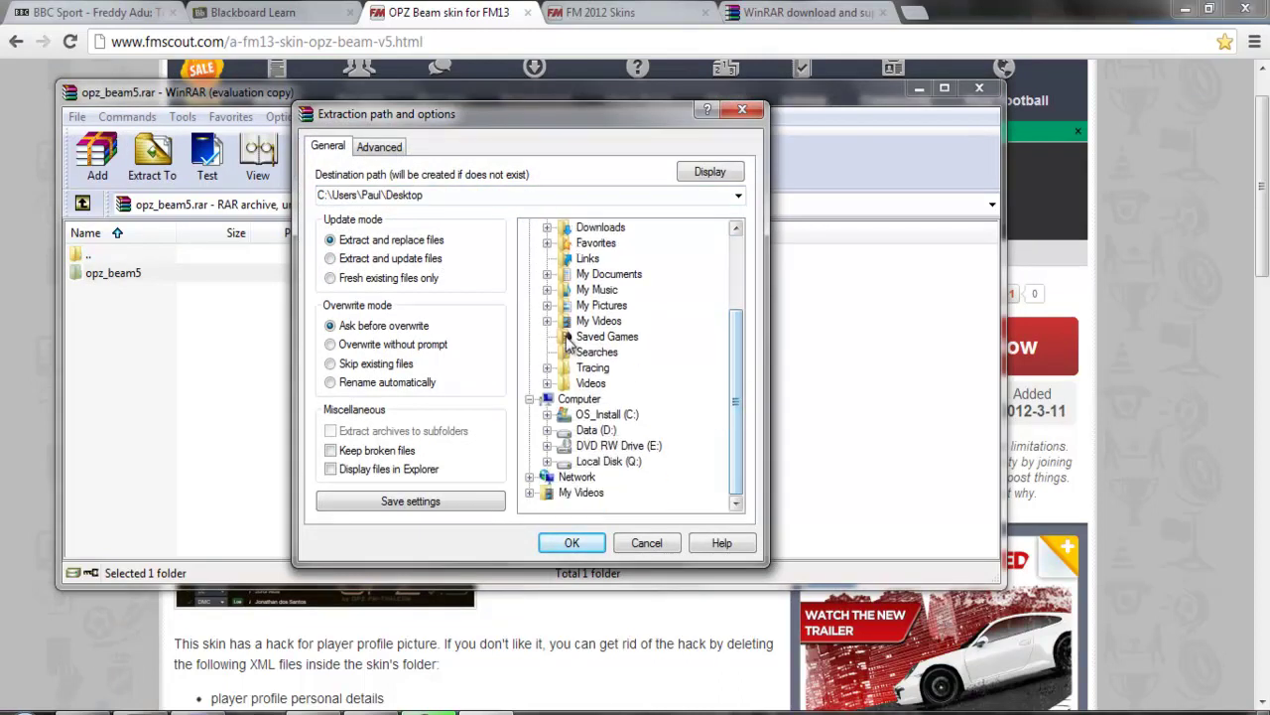
click(547, 274)
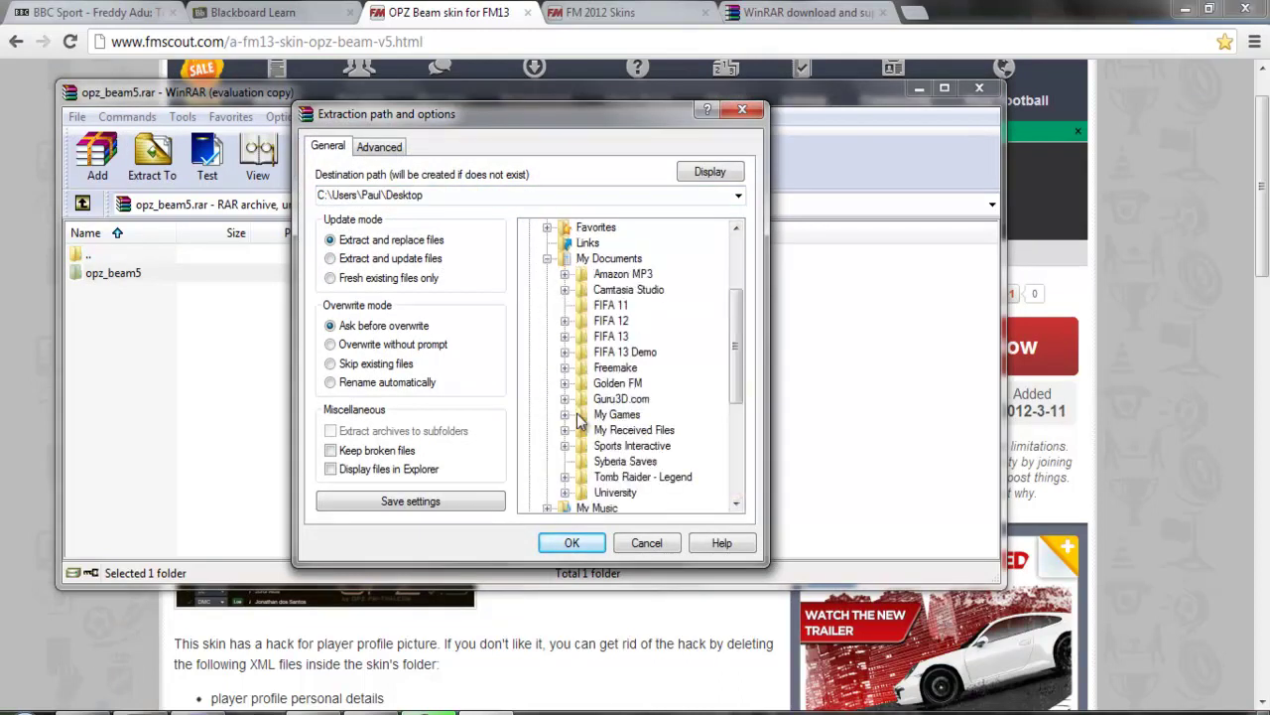
click(565, 446)
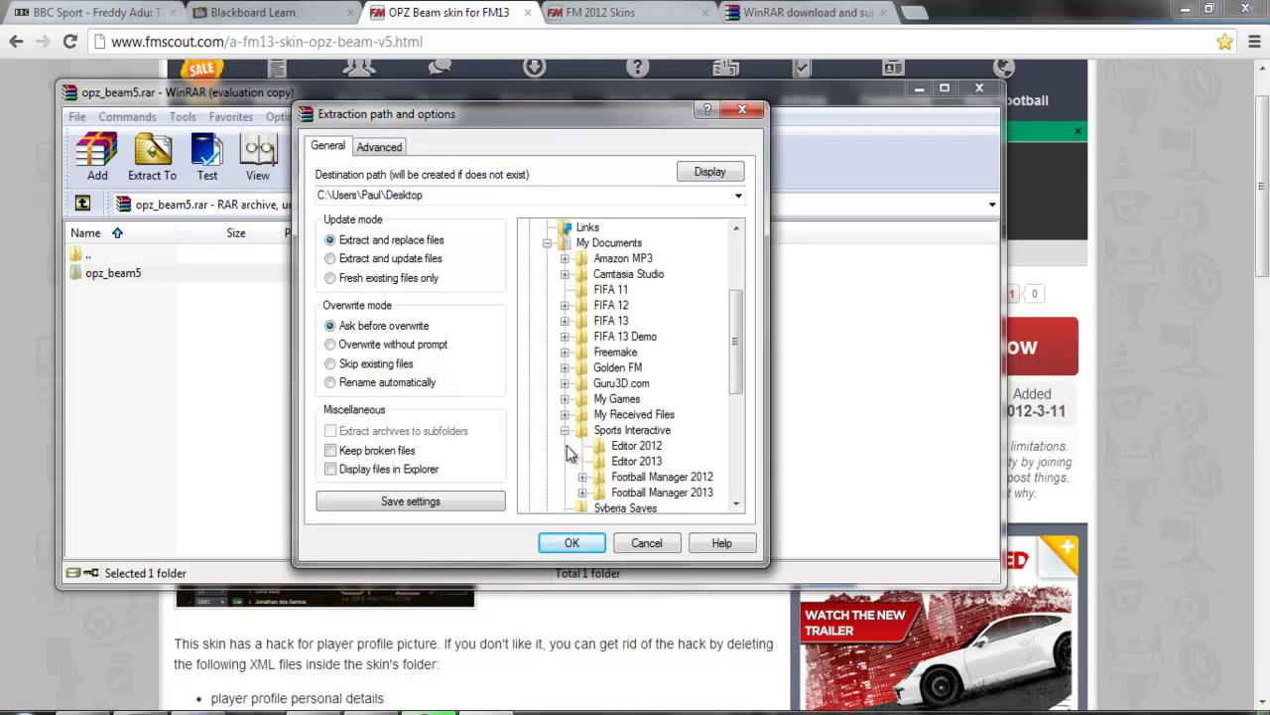
click(583, 492)
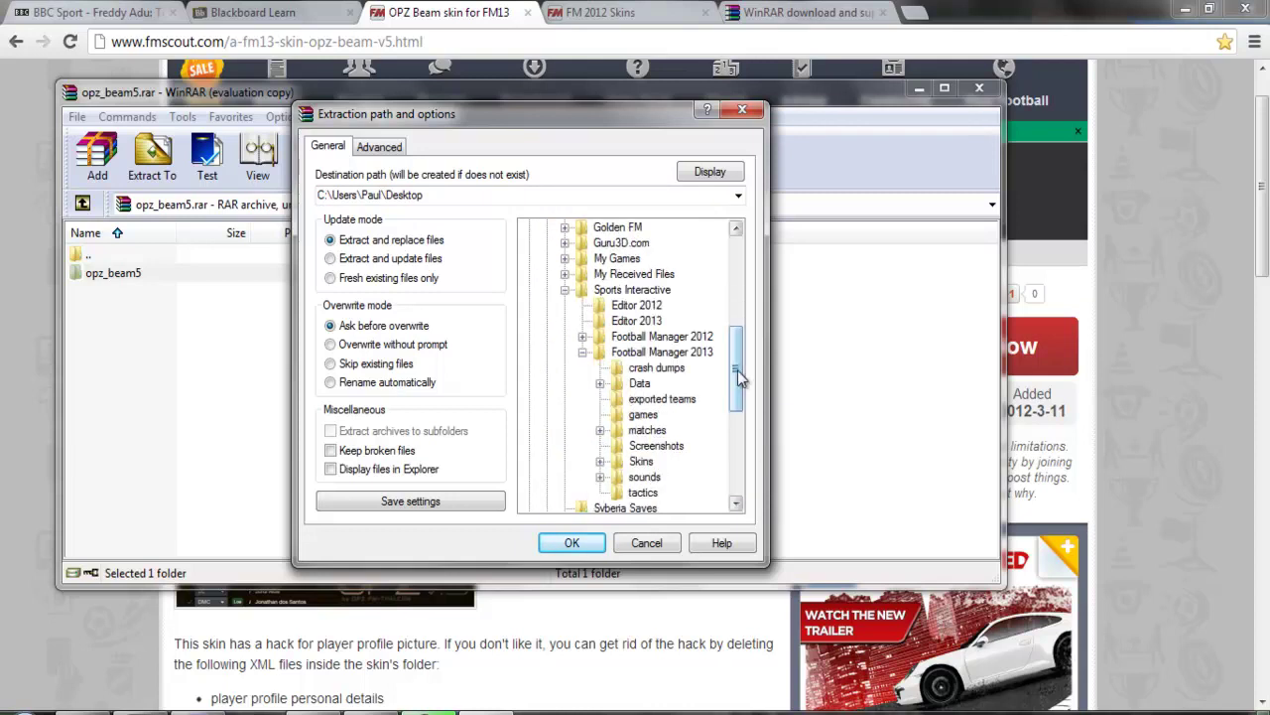
drag(737, 370, 737, 397)
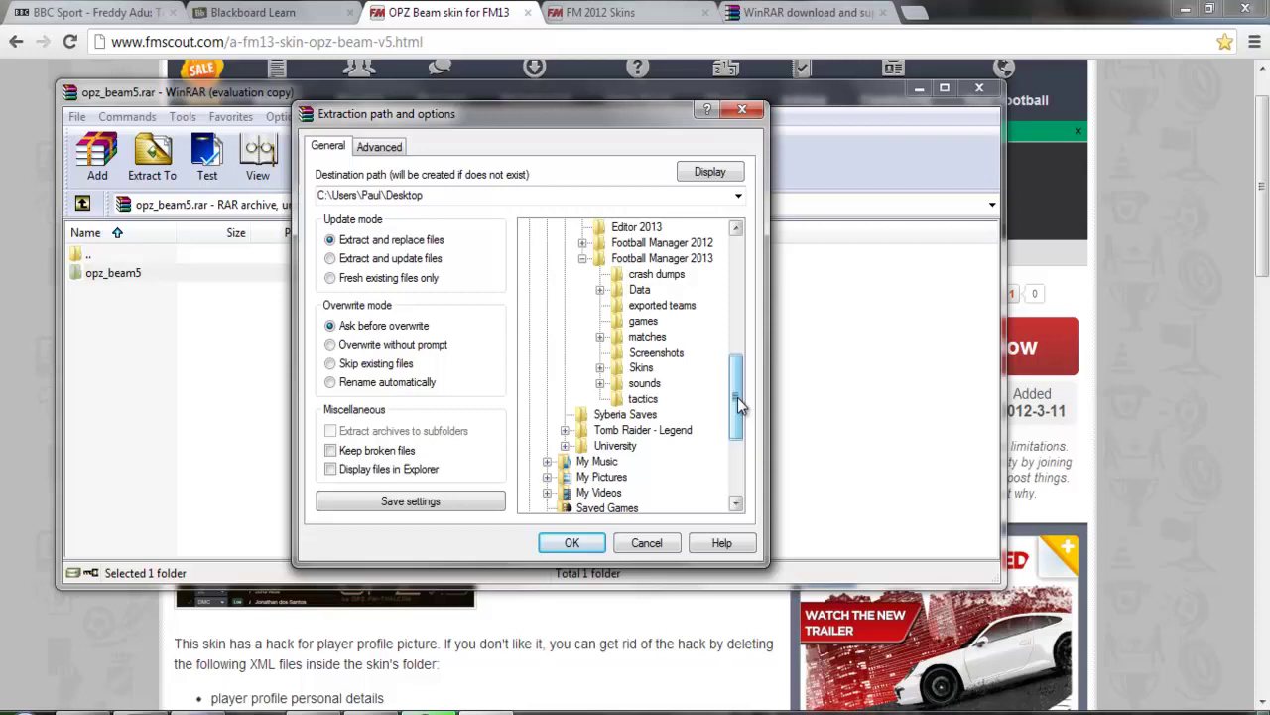
click(601, 368)
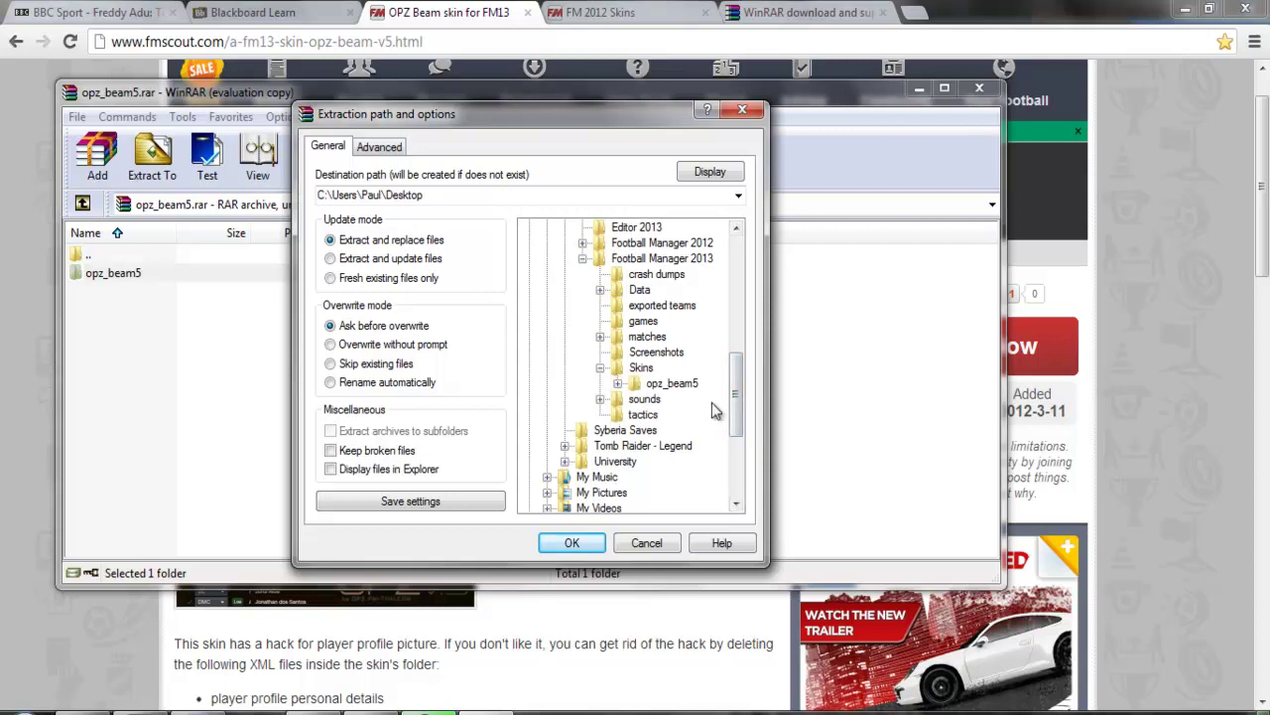
click(638, 369)
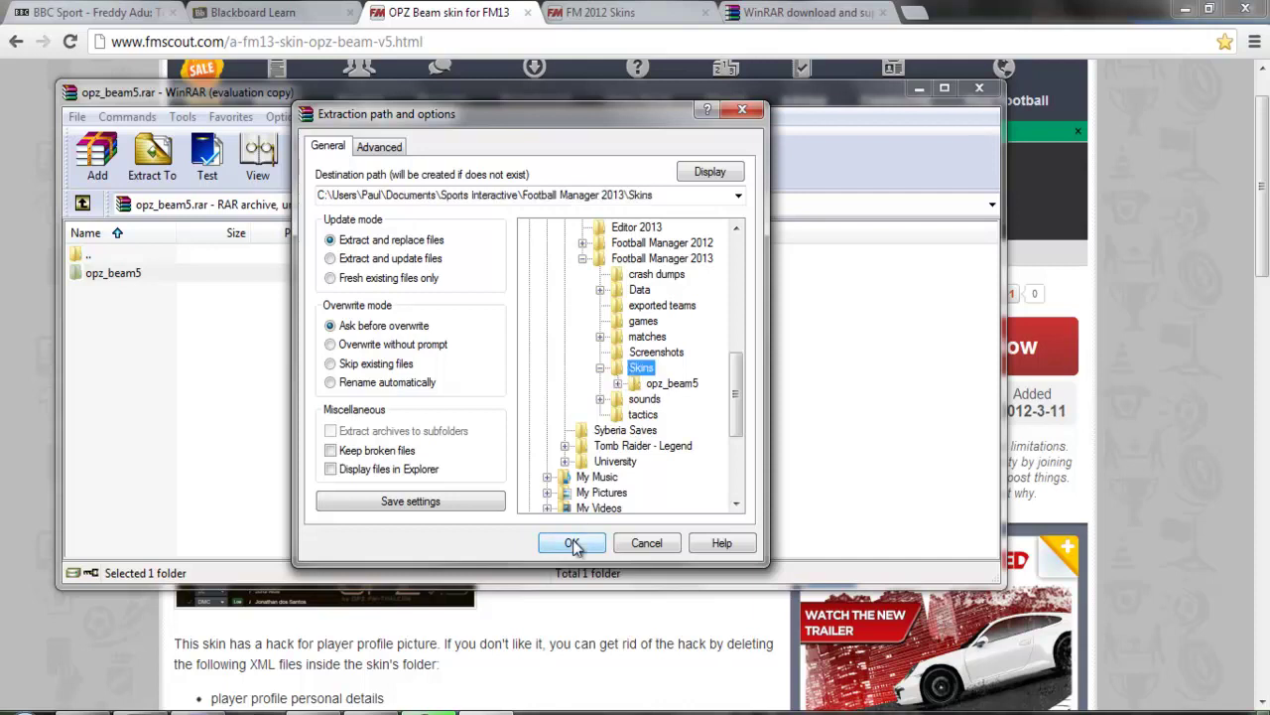
click(646, 549)
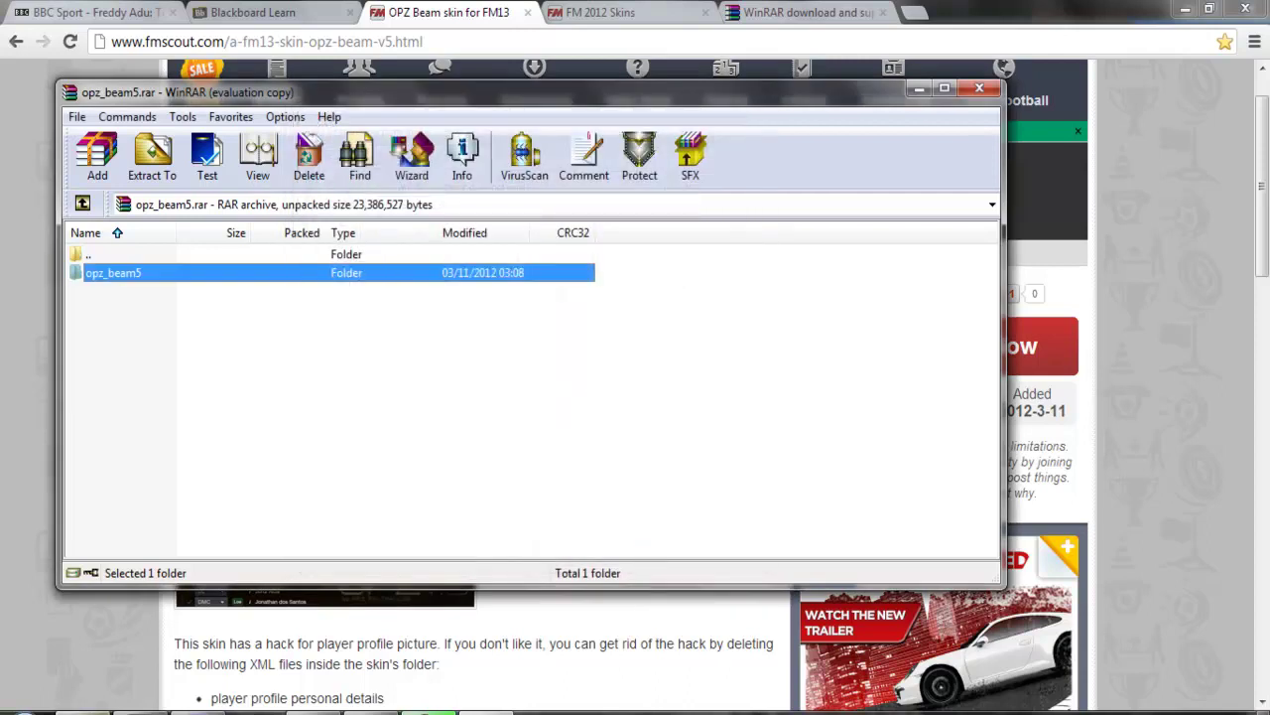
Check that the Skins folder contains opz_beam5, then minimize Explorer to reveal Football Manager
click(119, 635)
double_click(734, 306)
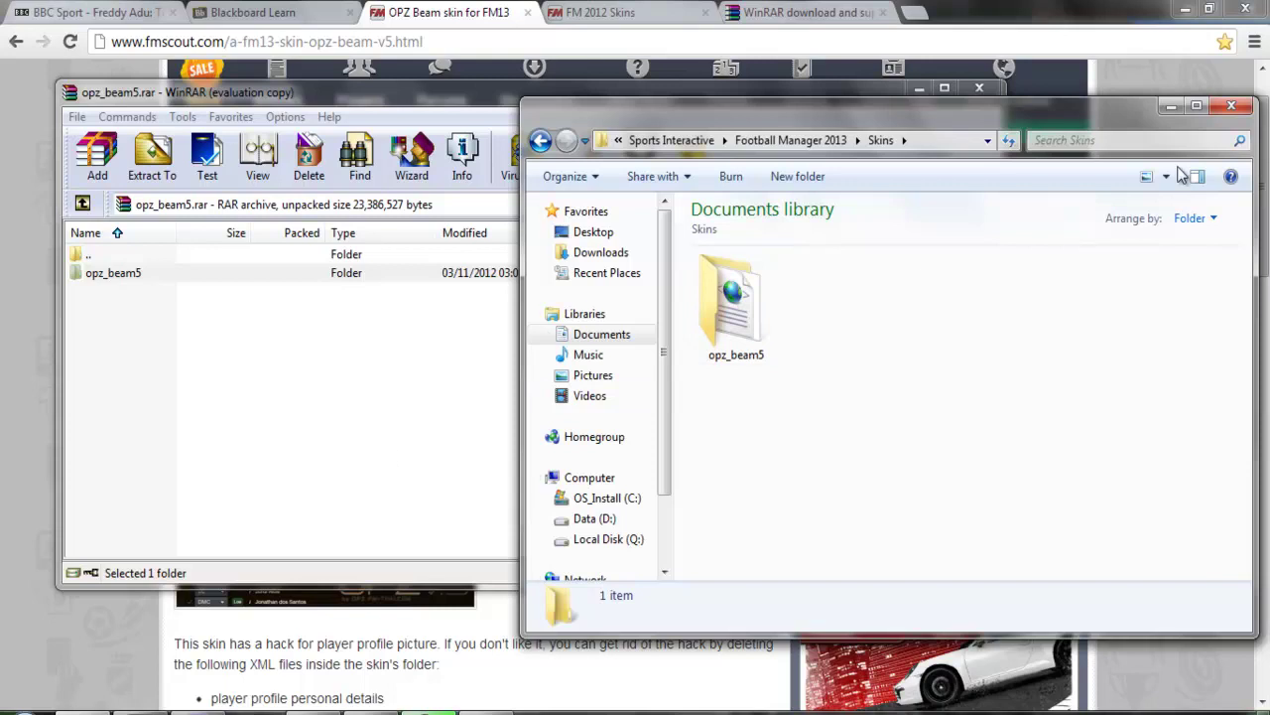
click(1171, 106)
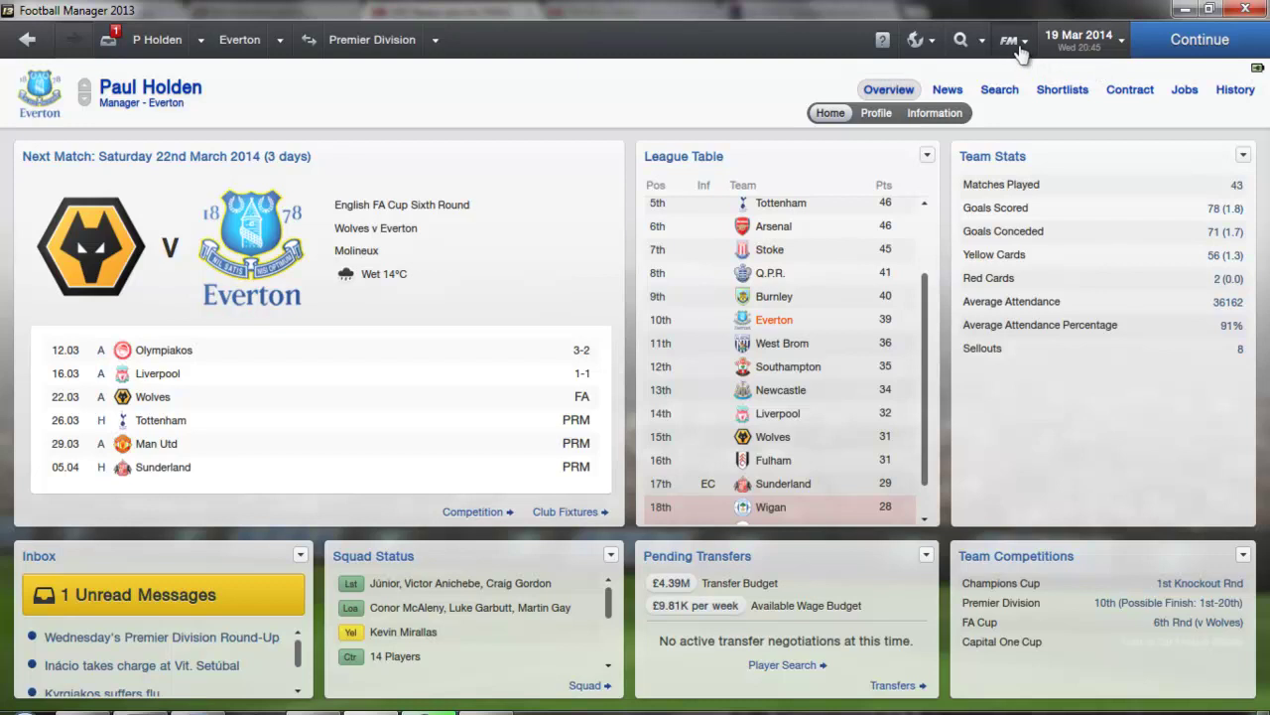
Choose OPZ Beam 5 as the skin in Preferences > Interface and confirm
click(1014, 42)
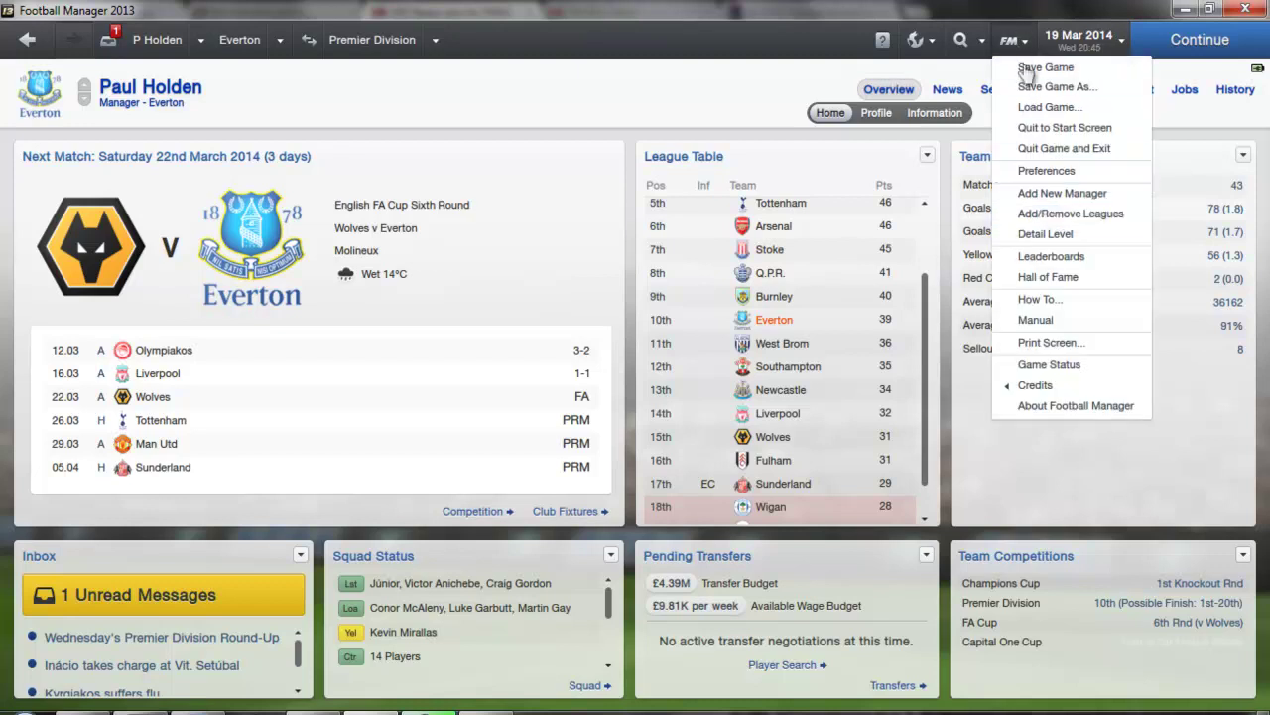
click(1047, 175)
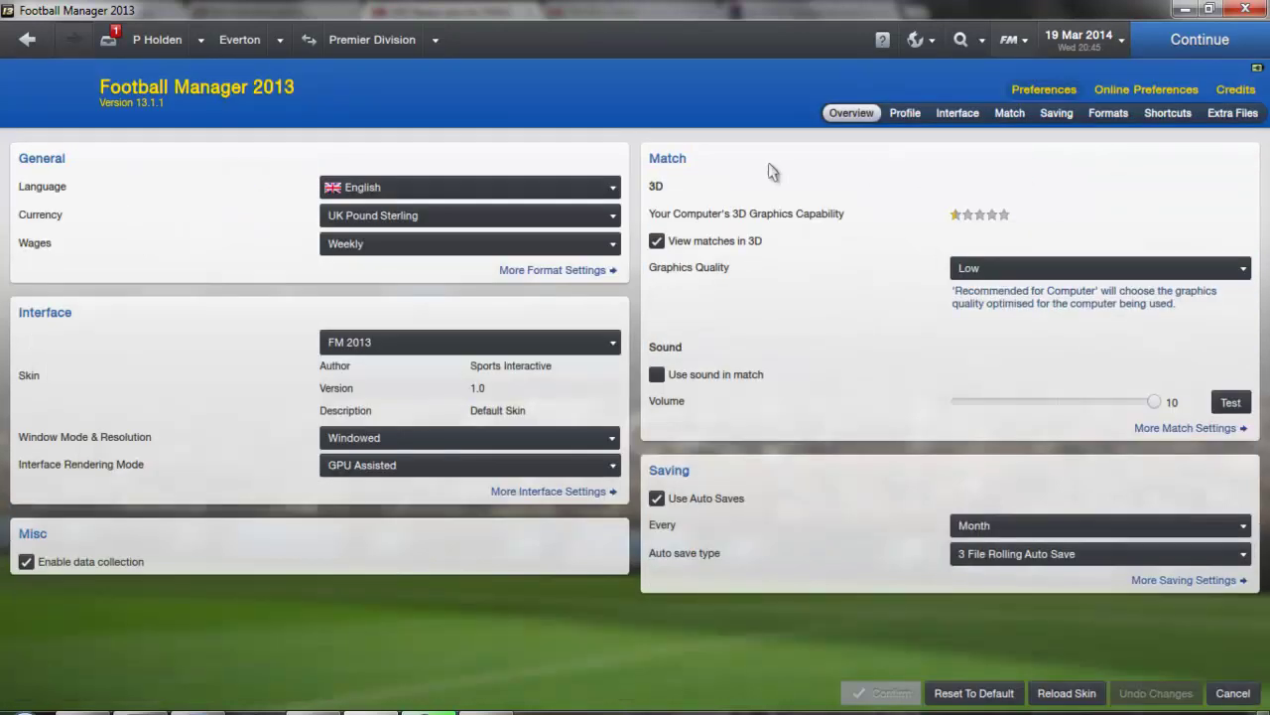
click(955, 113)
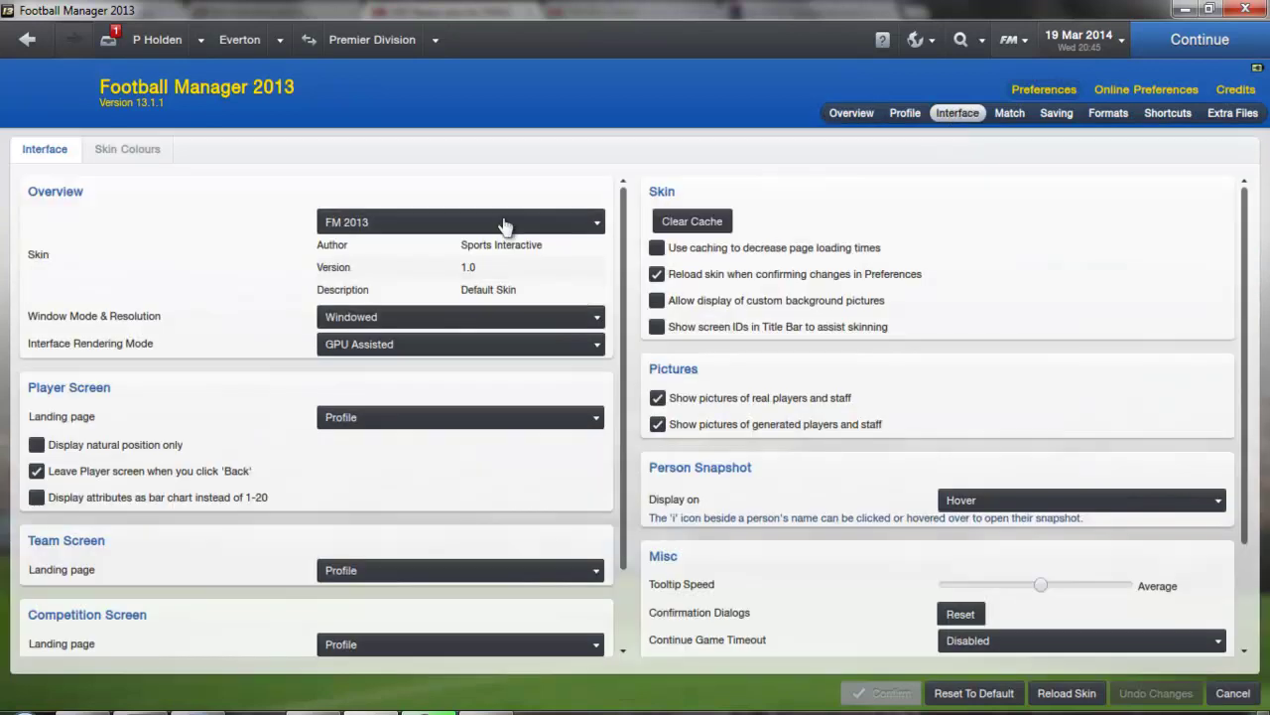
click(505, 225)
click(467, 243)
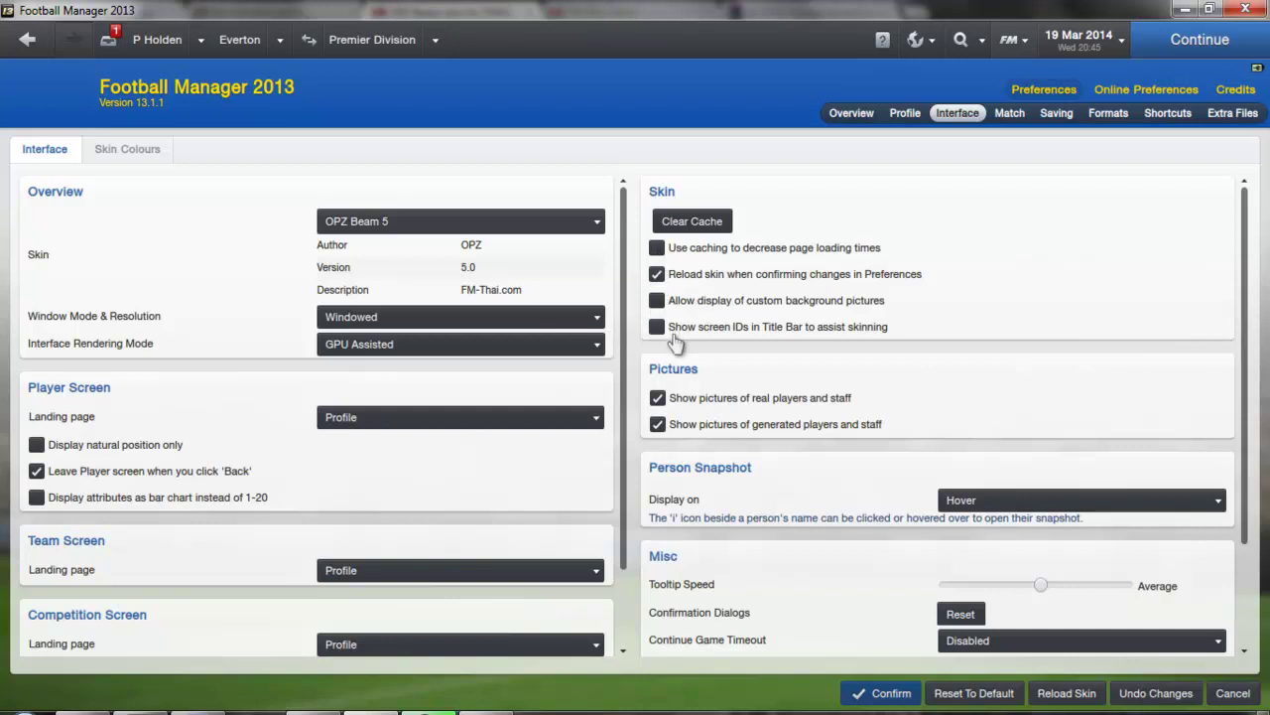
click(871, 697)
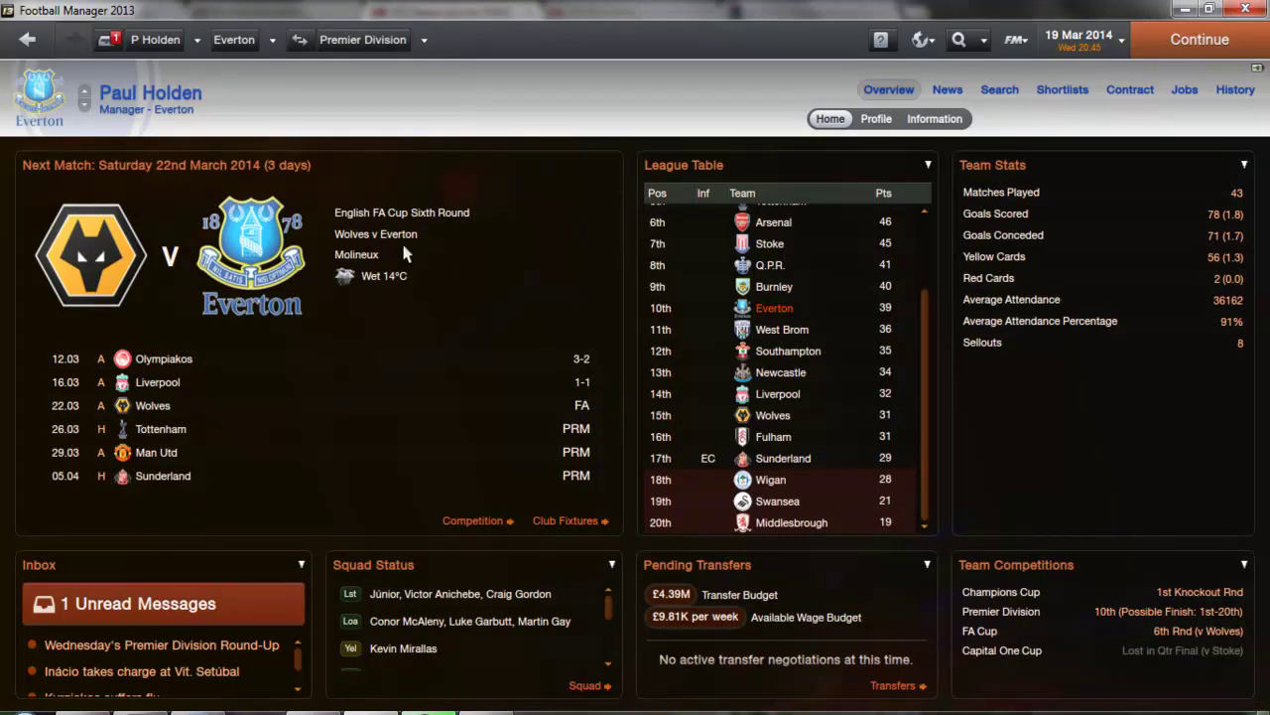
View the Everton squad and Premier Division pages in the dark skin, then return to the manager home page
click(223, 50)
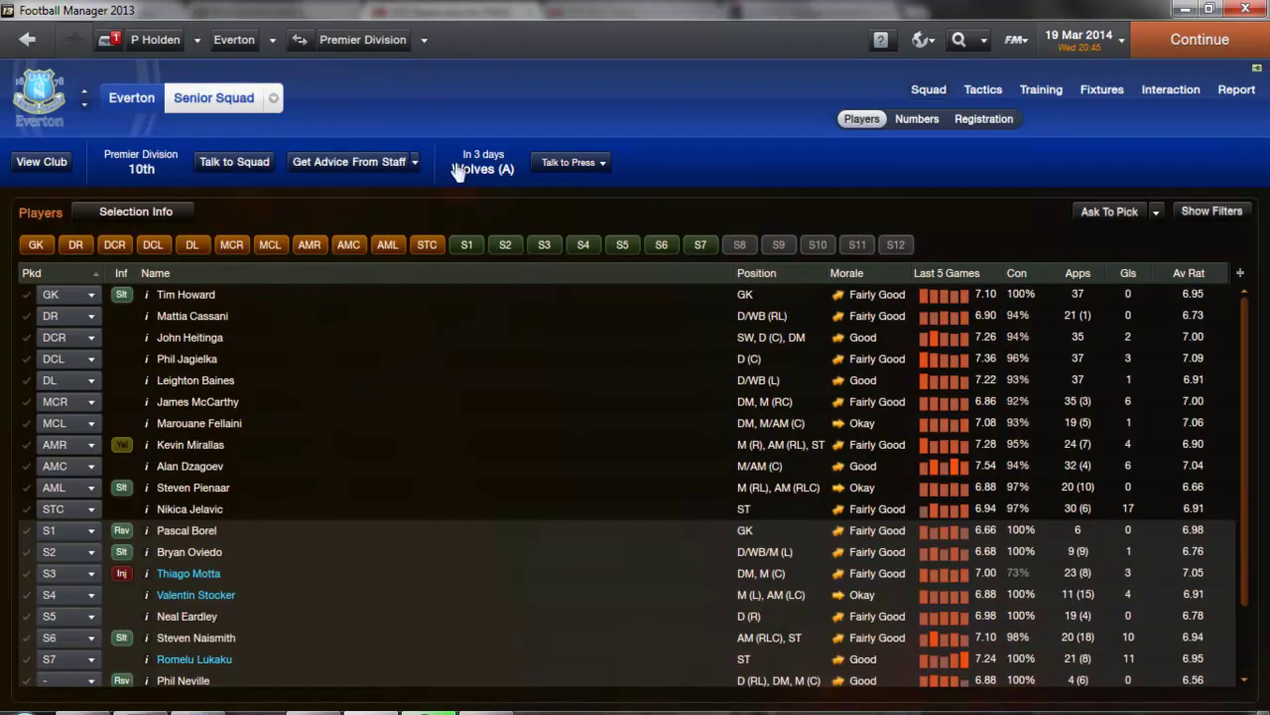
click(347, 56)
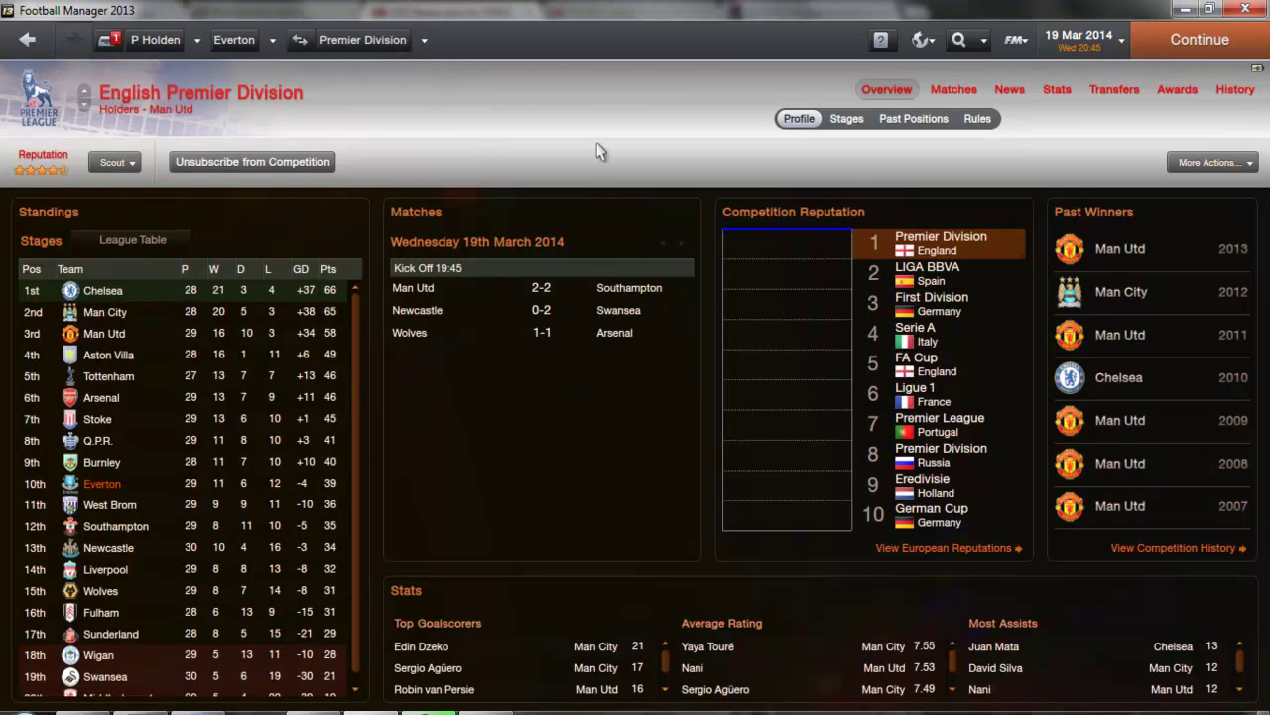
click(156, 44)
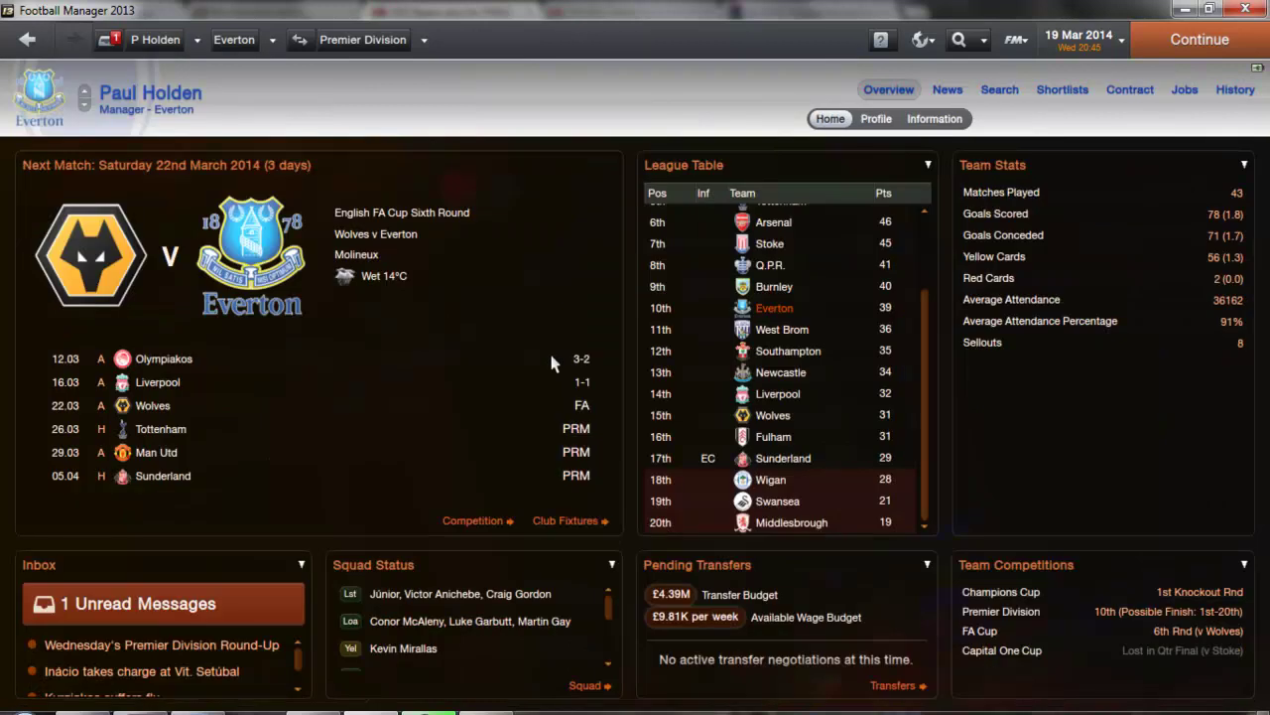